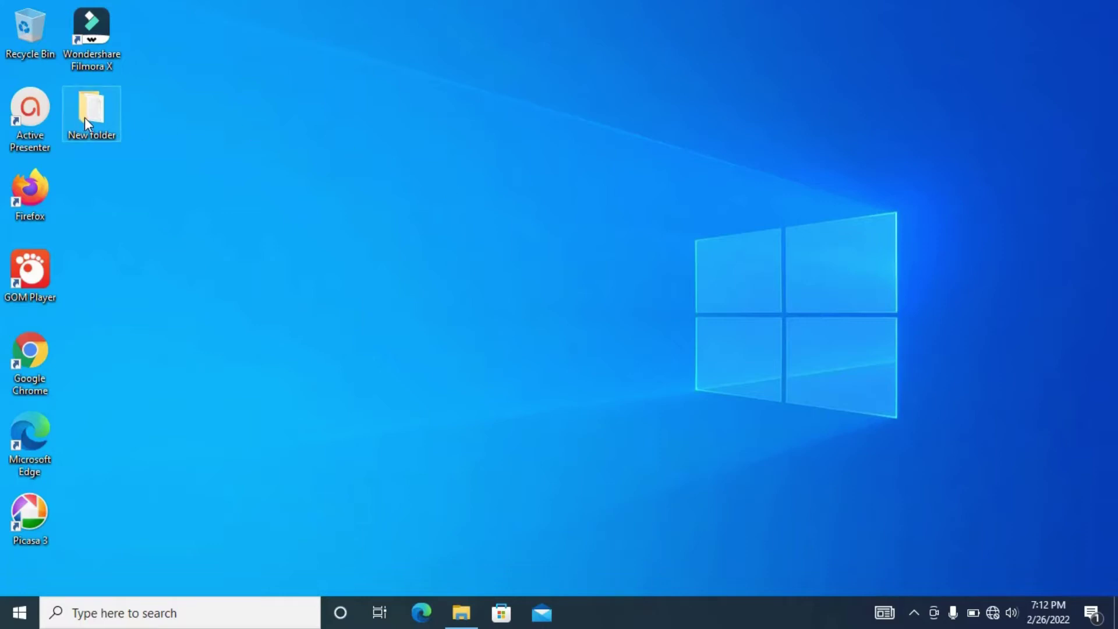
Step: Open New folder and read New Text Document, then close both windows
double_click(103, 131)
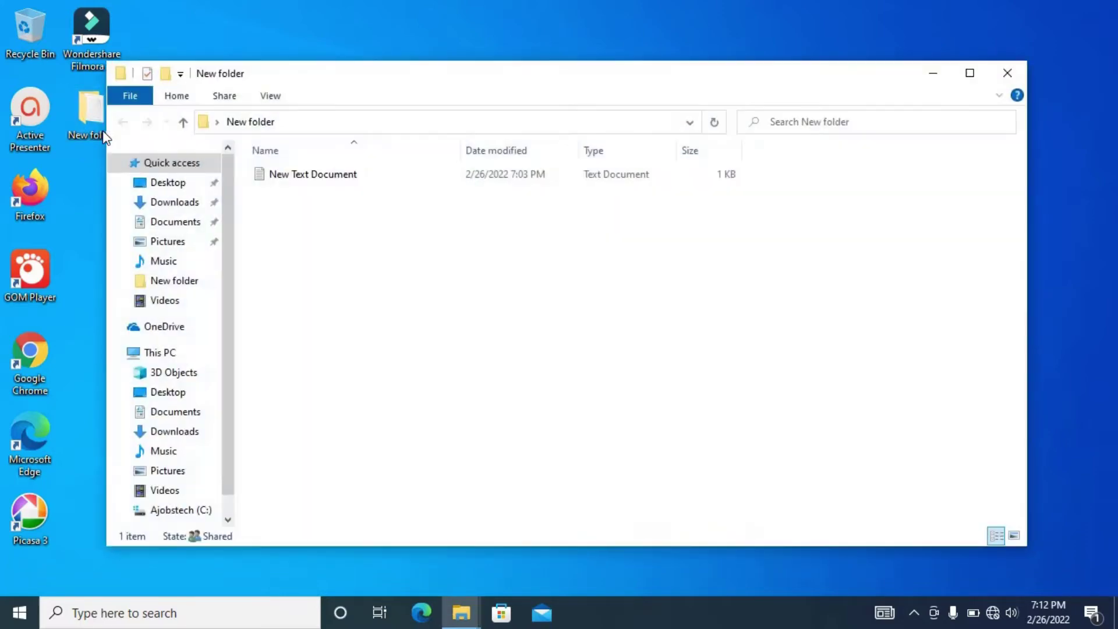
left_click(296, 180)
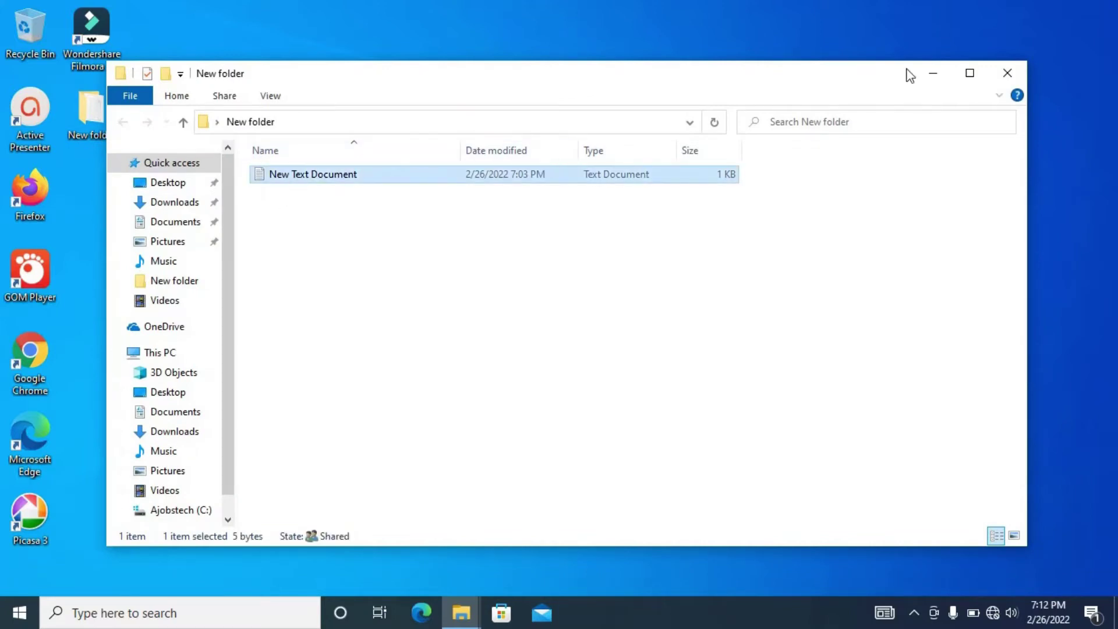
left_click(1009, 71)
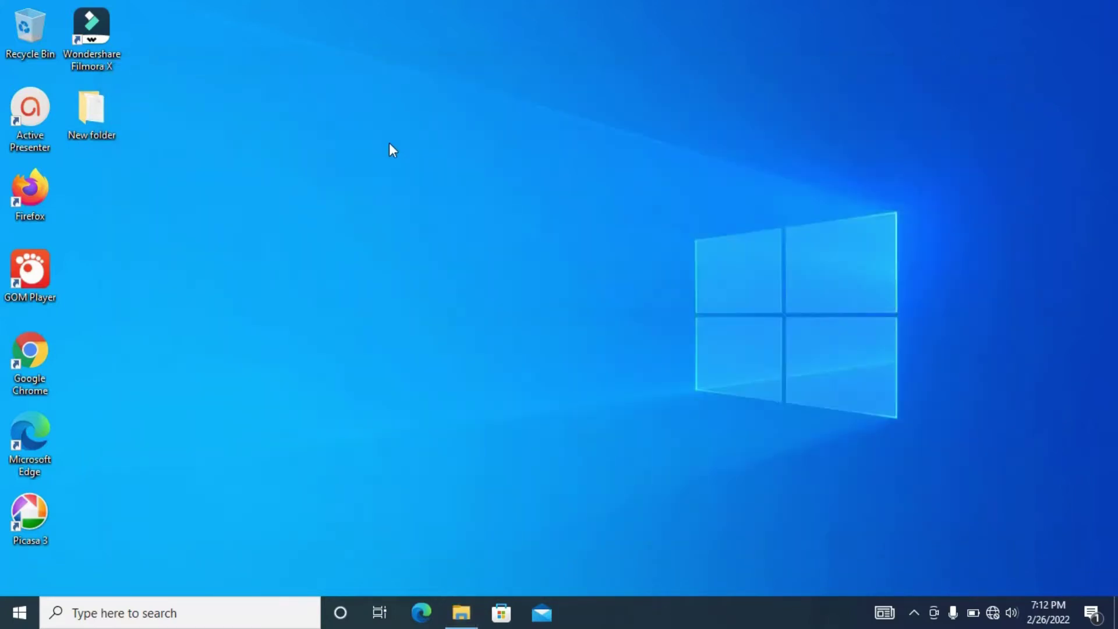
double_click(101, 107)
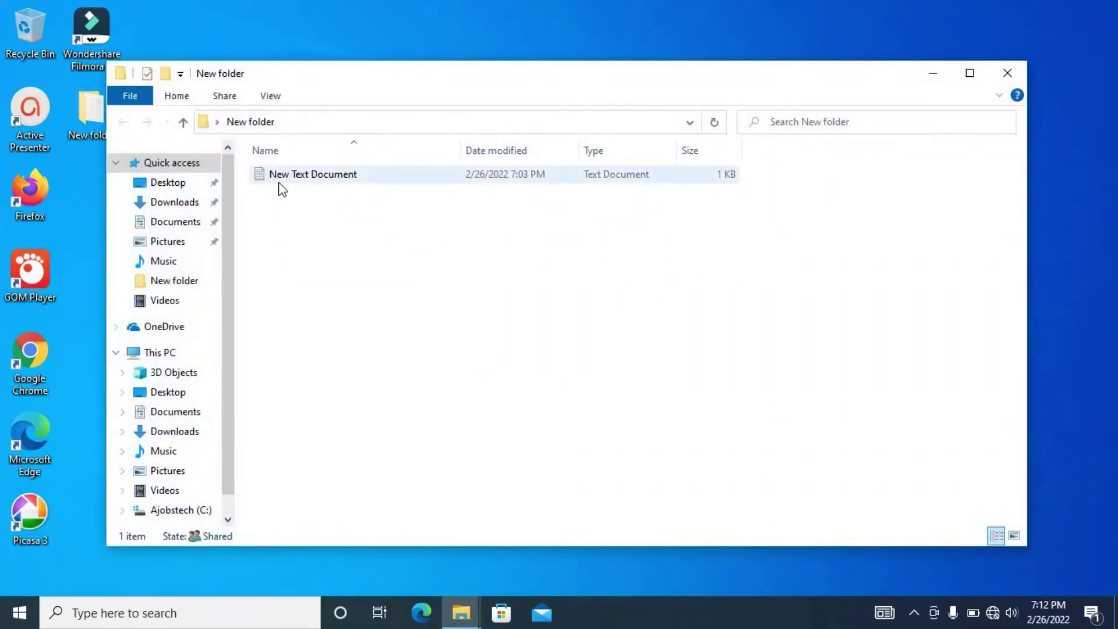
mouse_move(279, 182)
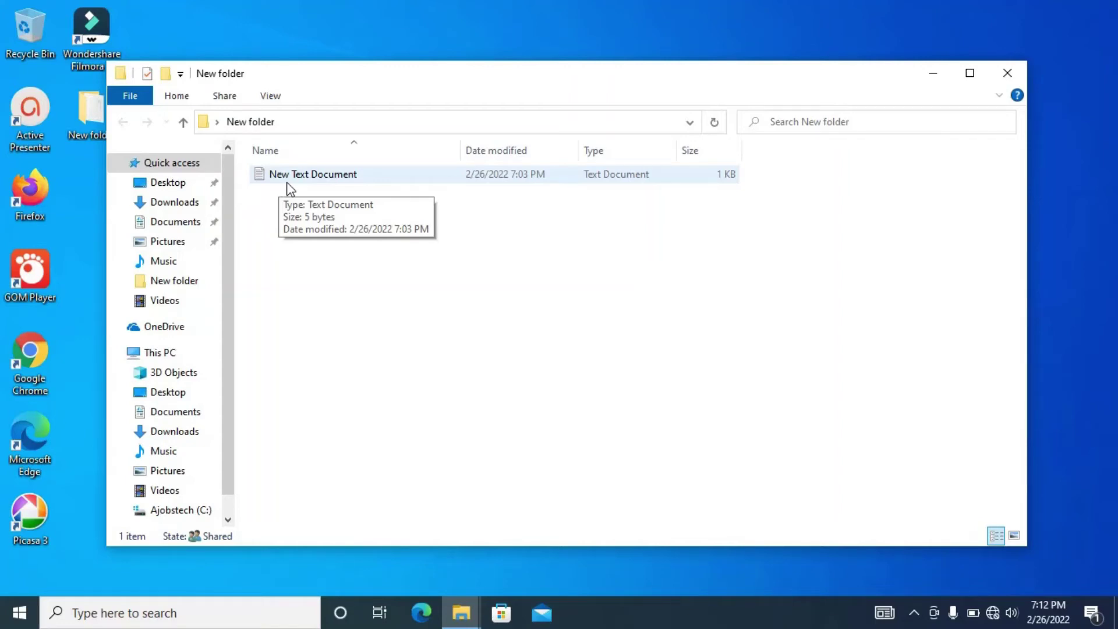
double_click(287, 179)
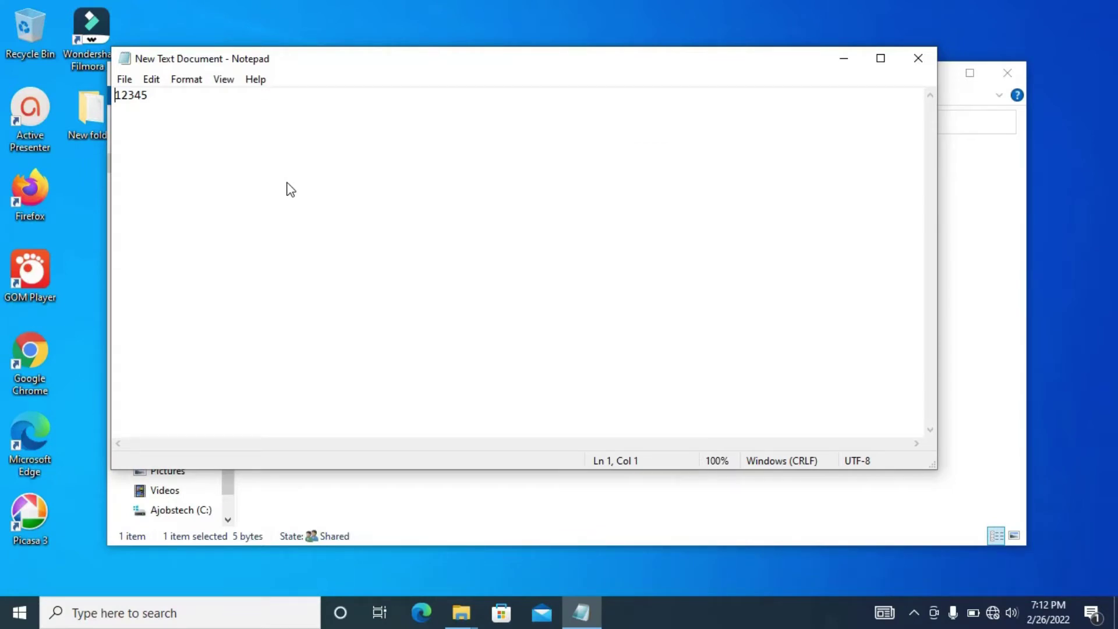
left_click(906, 63)
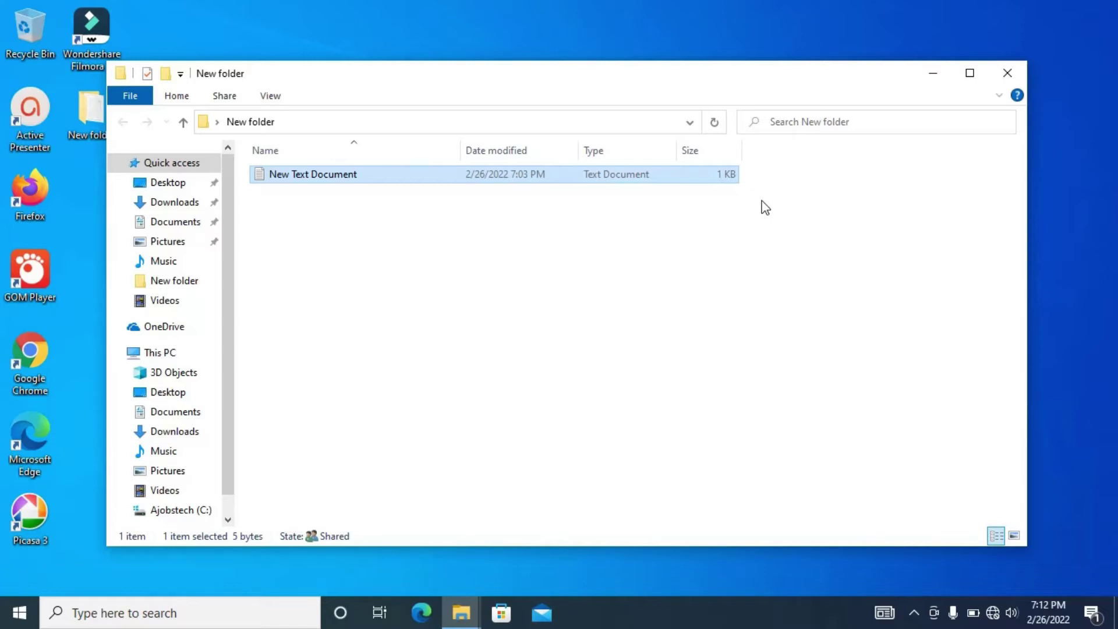
left_click(1007, 73)
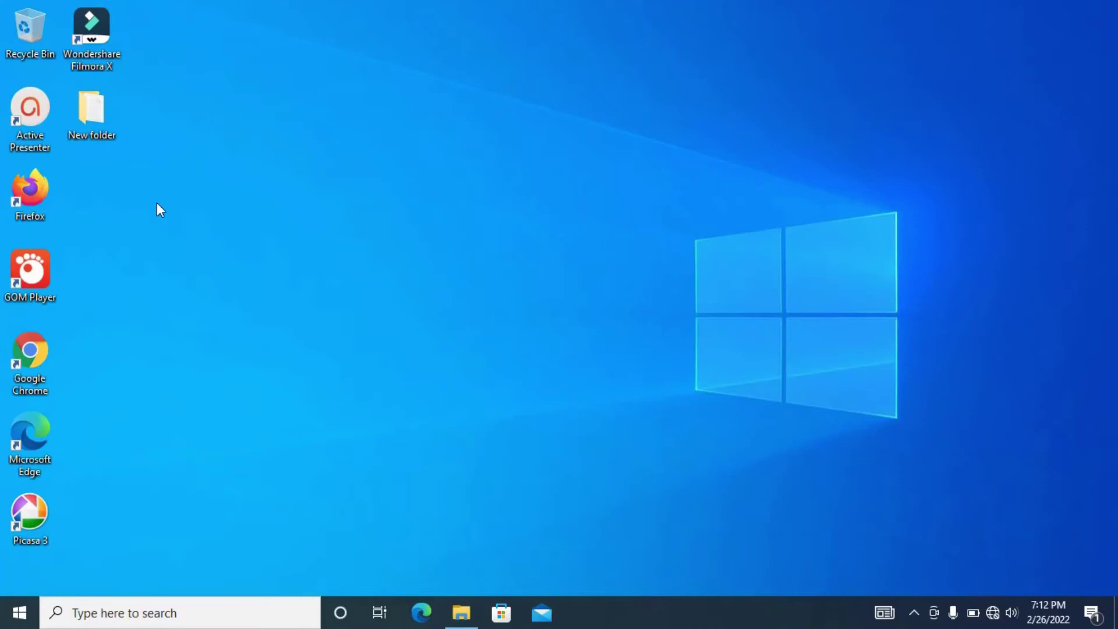
Step: Encrypt New folder's contents via Properties > Advanced, applying it to subfolders and files
right_click(96, 112)
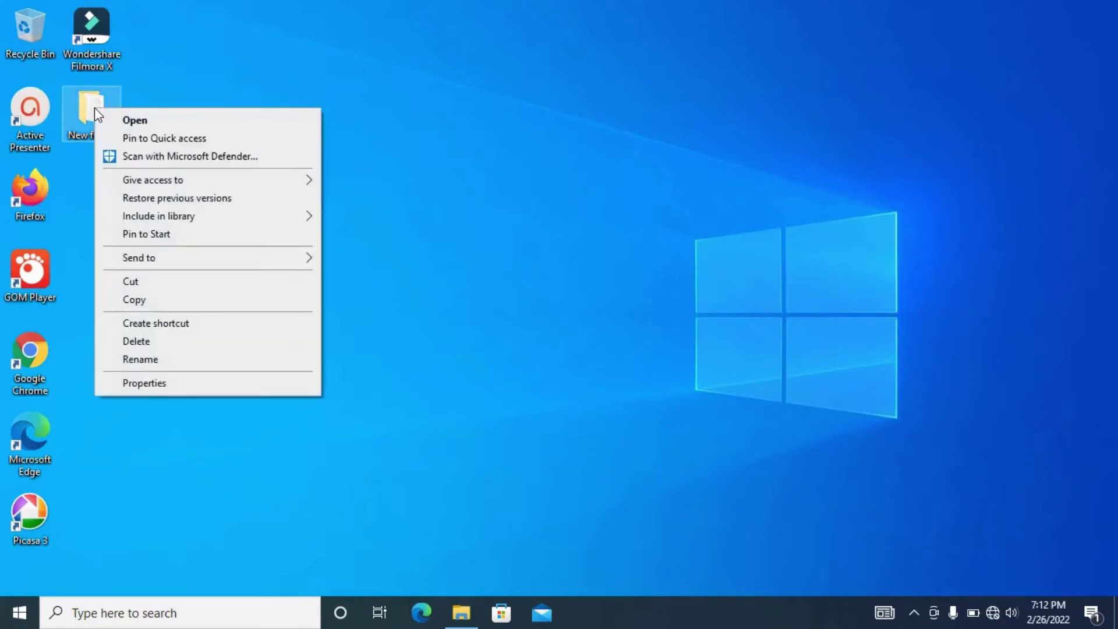
left_click(146, 384)
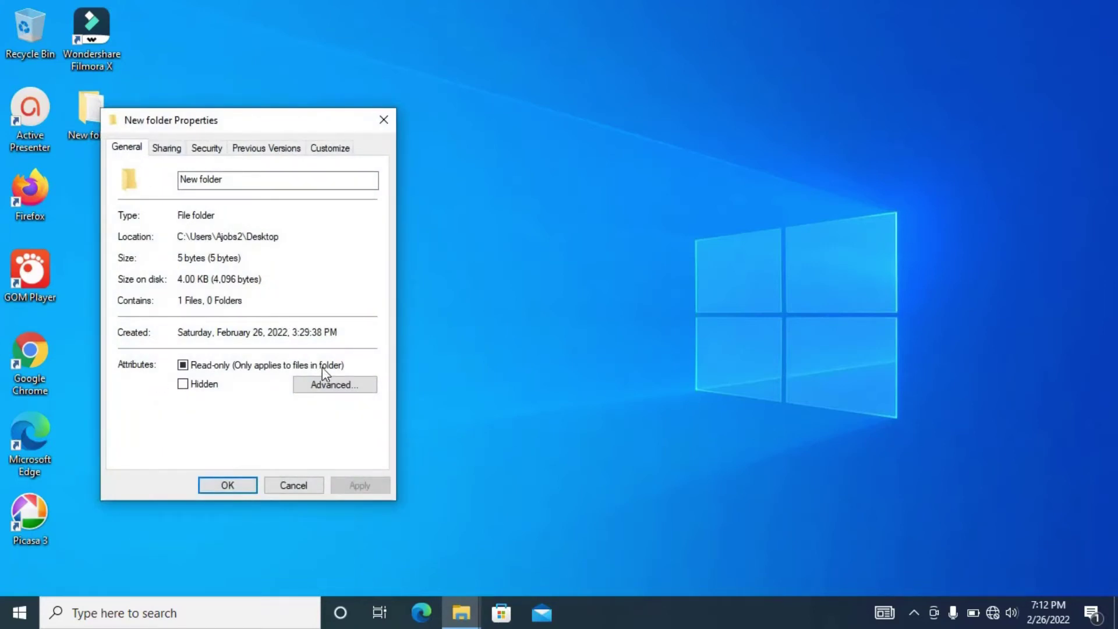
left_click(336, 387)
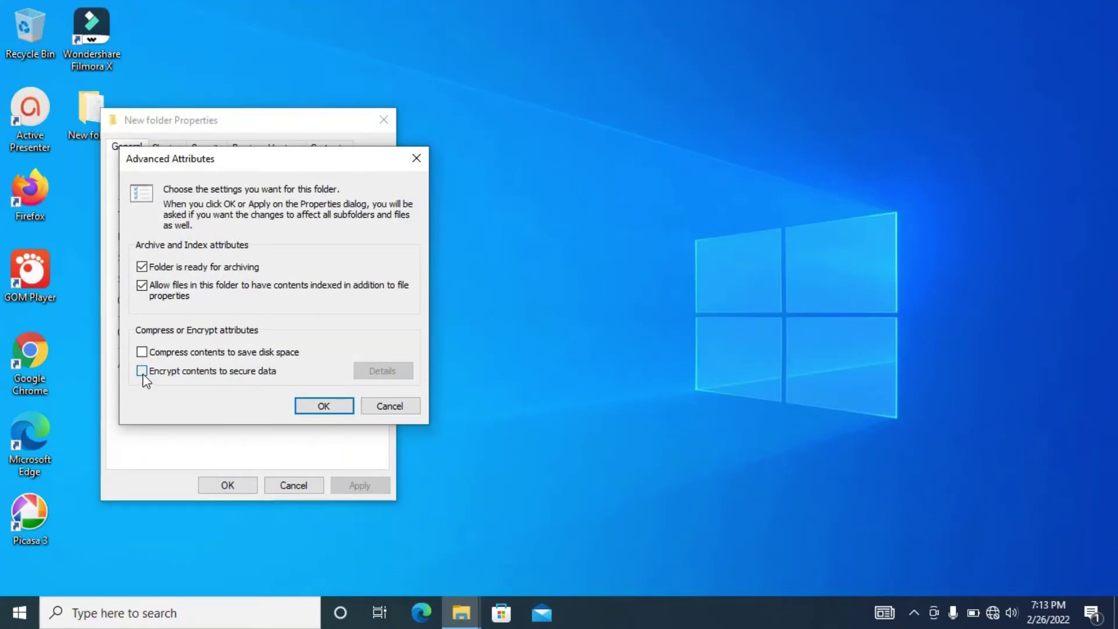
left_click(318, 407)
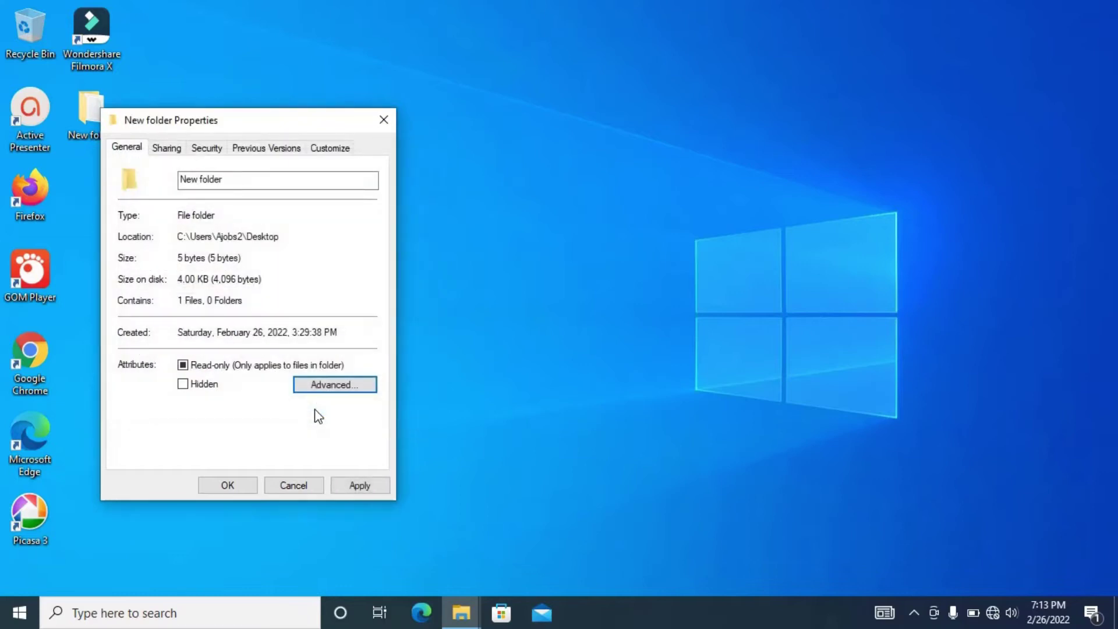
left_click(373, 490)
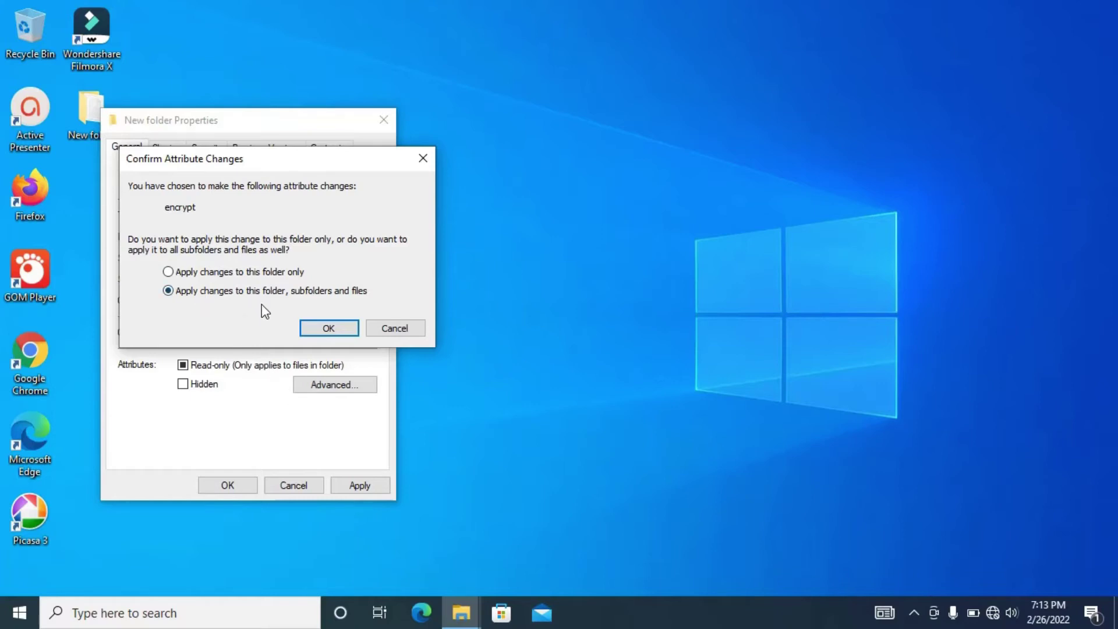
left_click(329, 328)
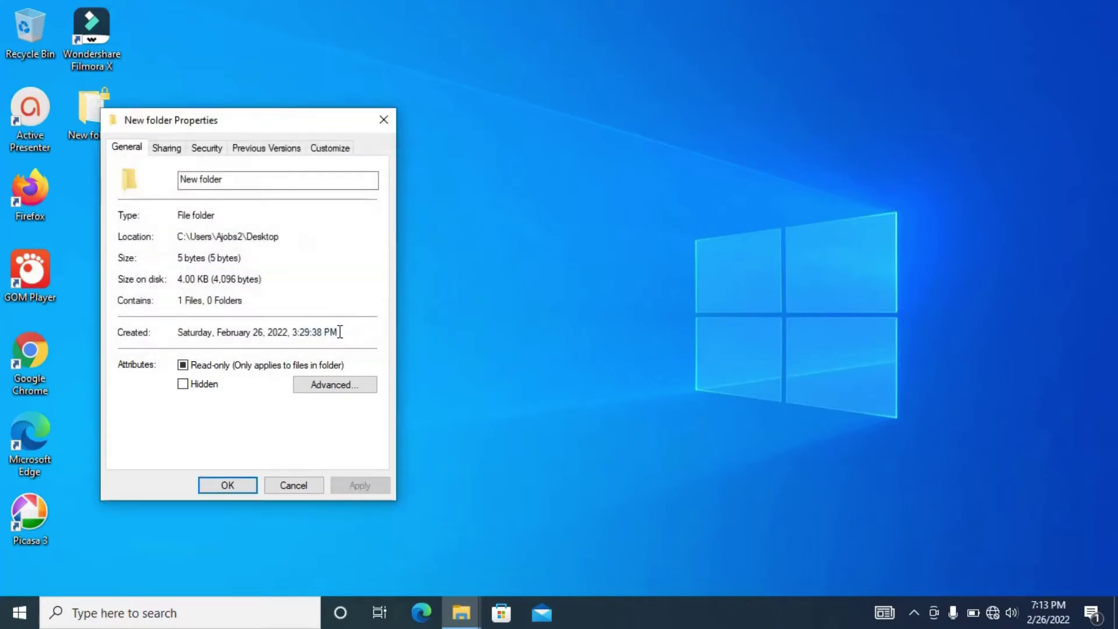
left_click(248, 485)
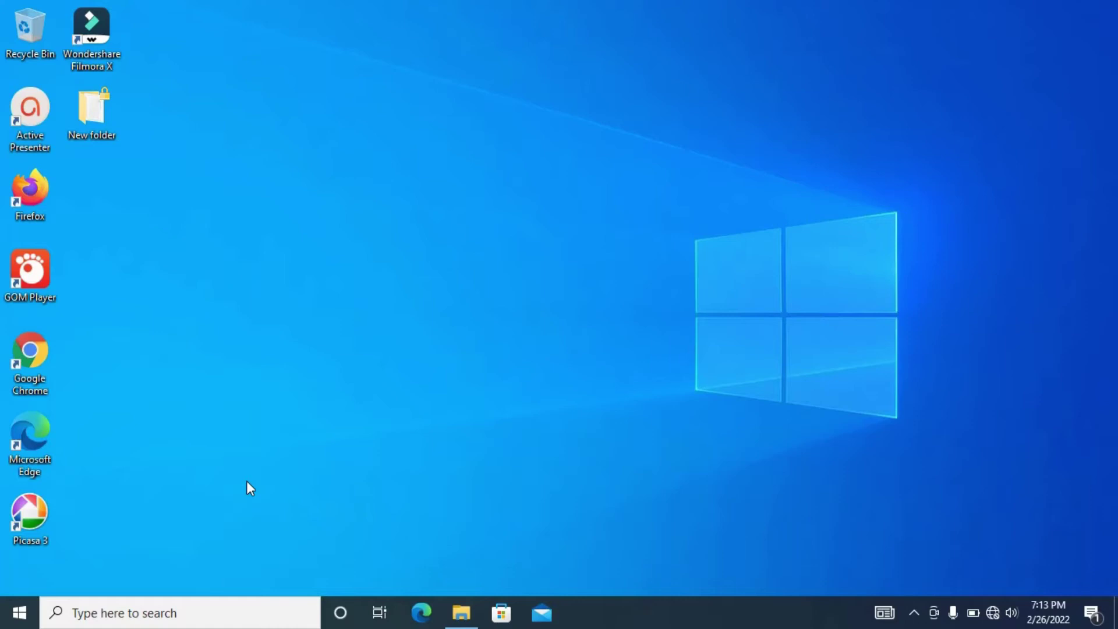
Step: Open the encrypted New folder to confirm it still opens, then close it
double_click(95, 126)
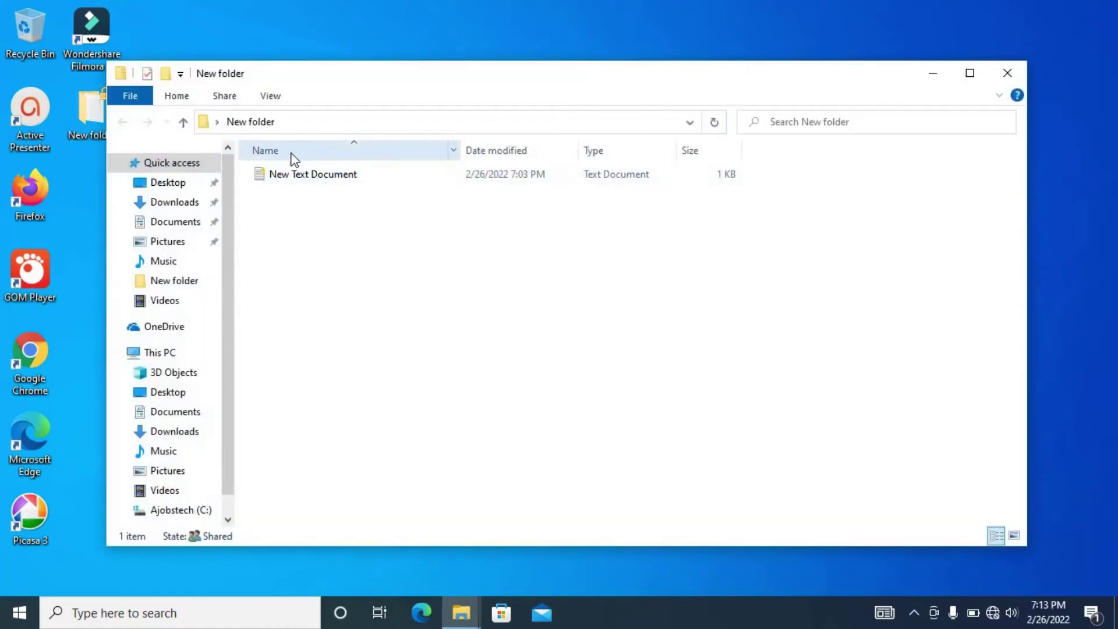
left_click(1011, 73)
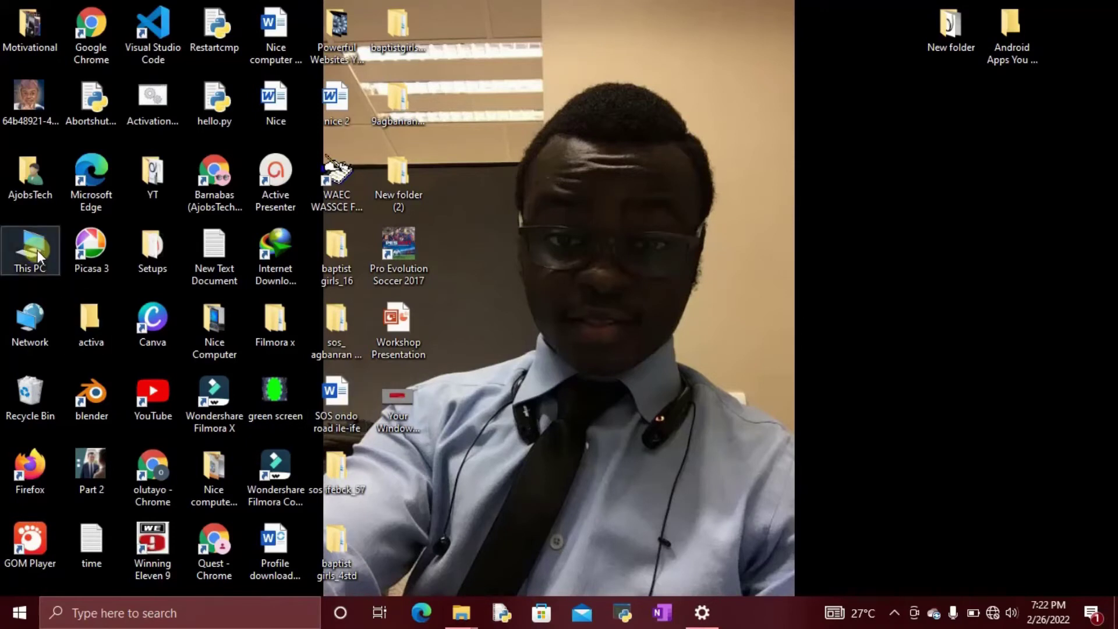
Step: Search for This PC and browse to C:\Users, the first account's folder, then Desktop
left_click(209, 612)
type("this")
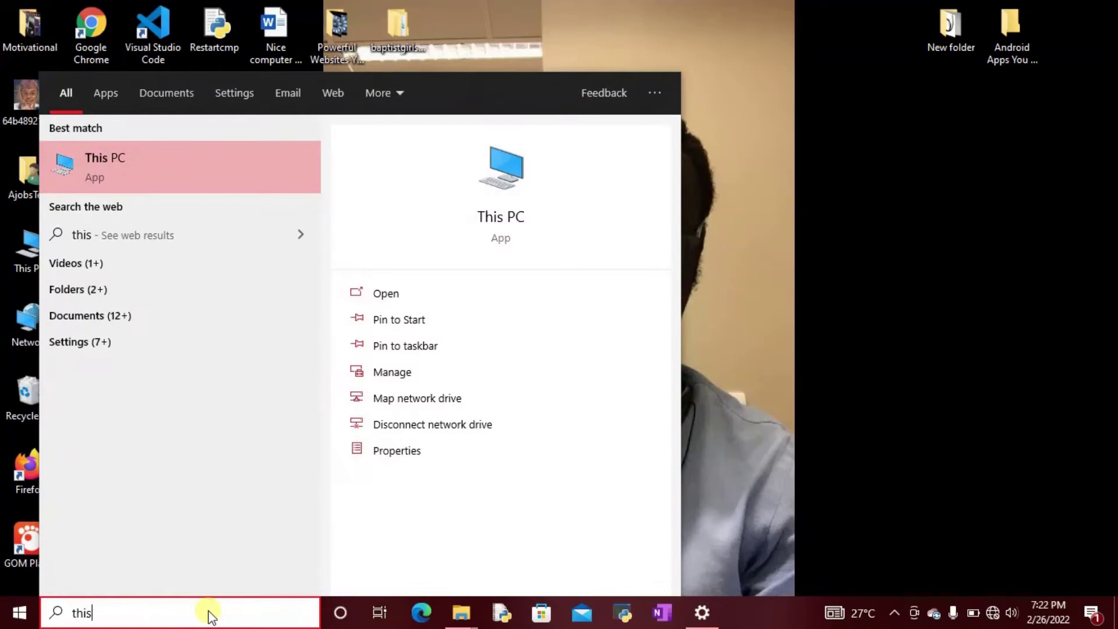
left_click(210, 163)
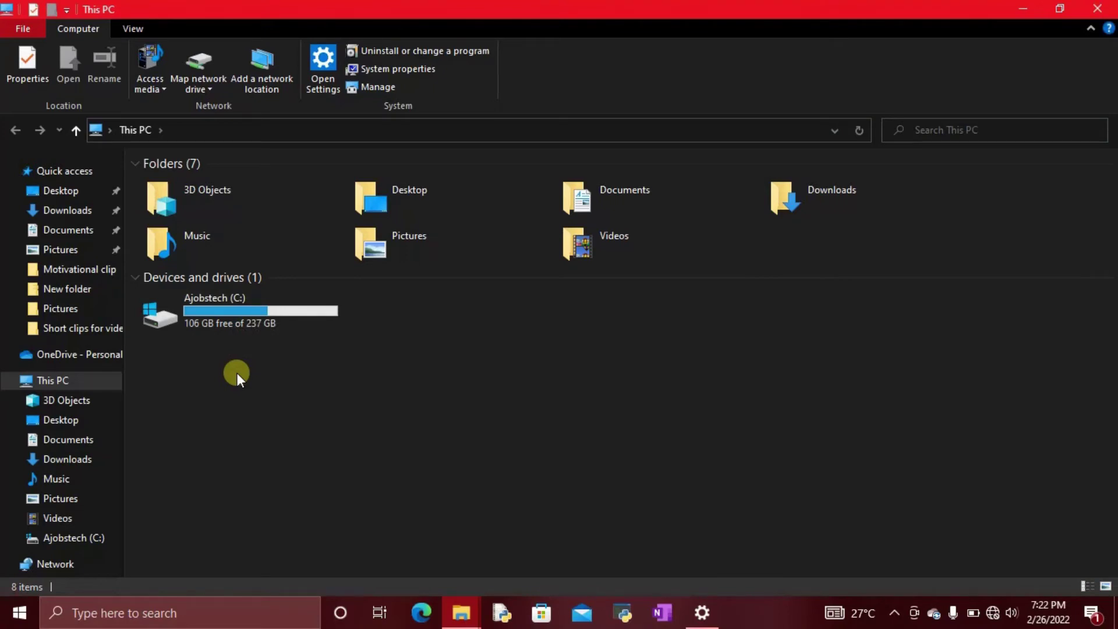
double_click(263, 310)
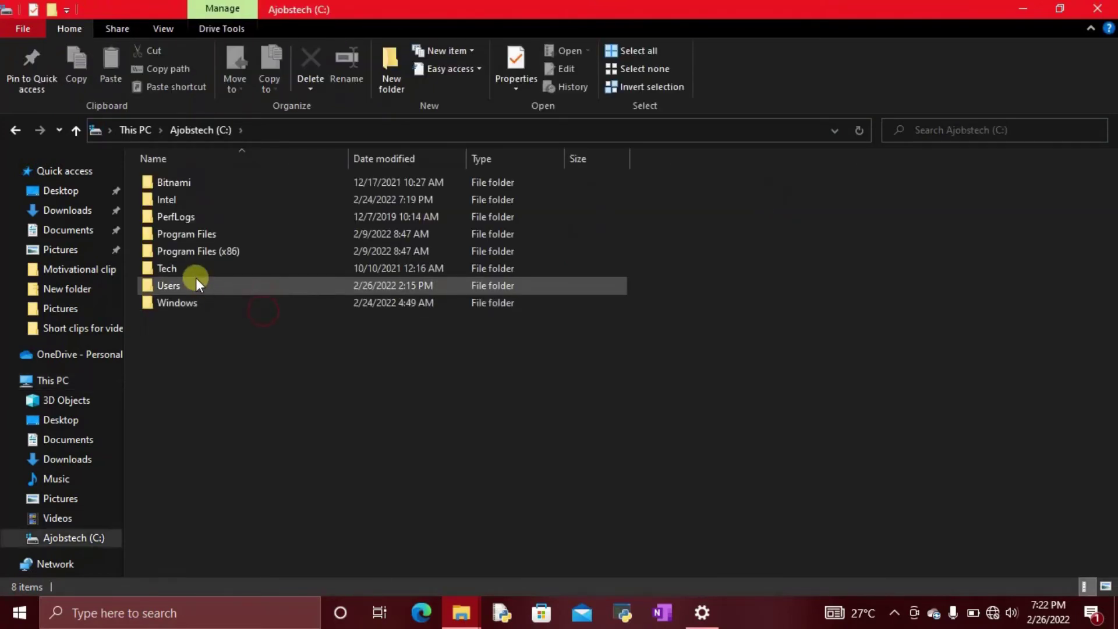
double_click(194, 284)
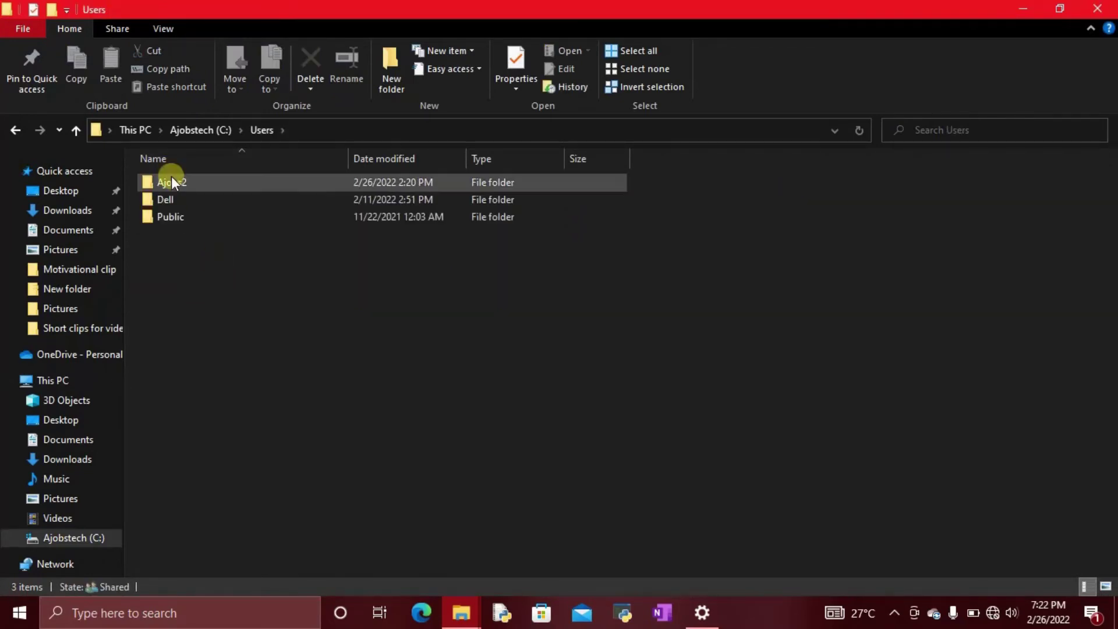
mouse_move(171, 182)
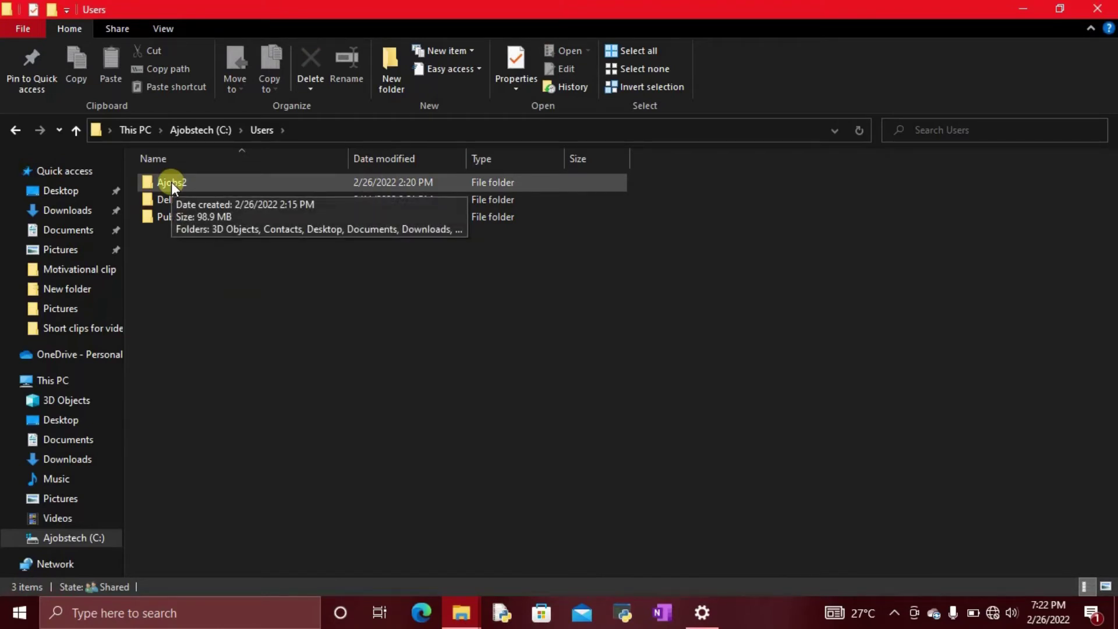
double_click(171, 182)
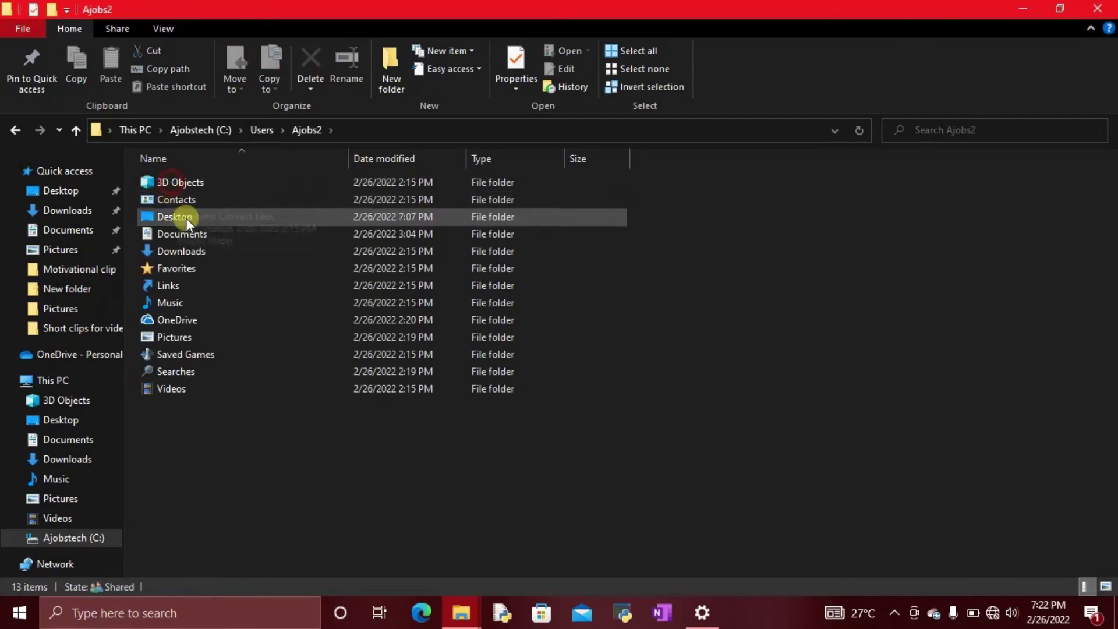
double_click(165, 217)
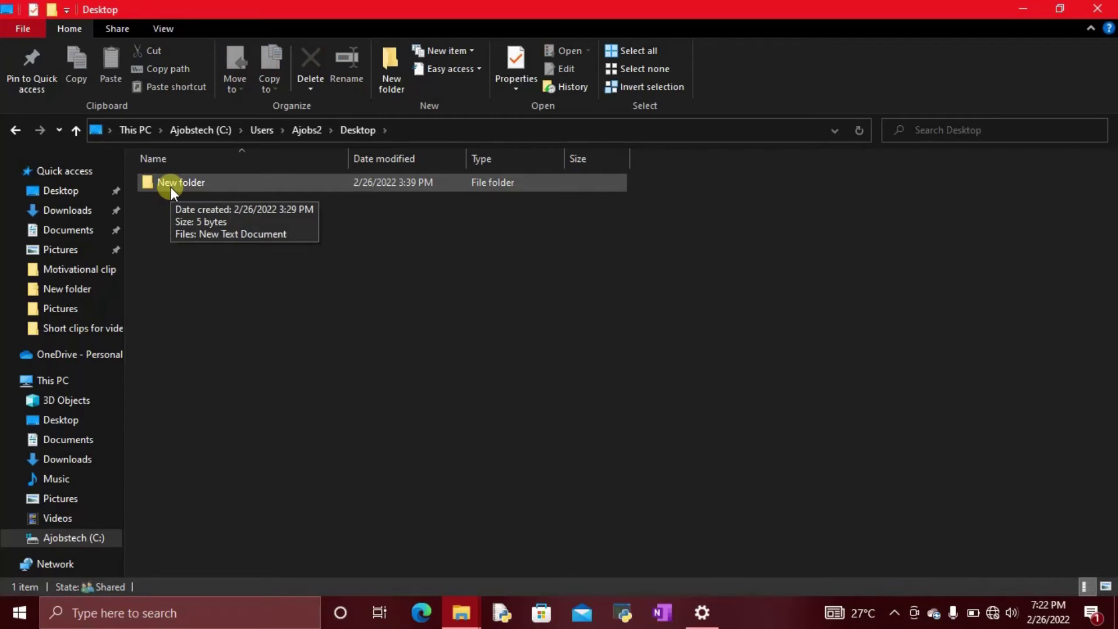
Step: Try opening New Text Document in New folder, dismiss the access-denied error, and close Notepad
double_click(170, 187)
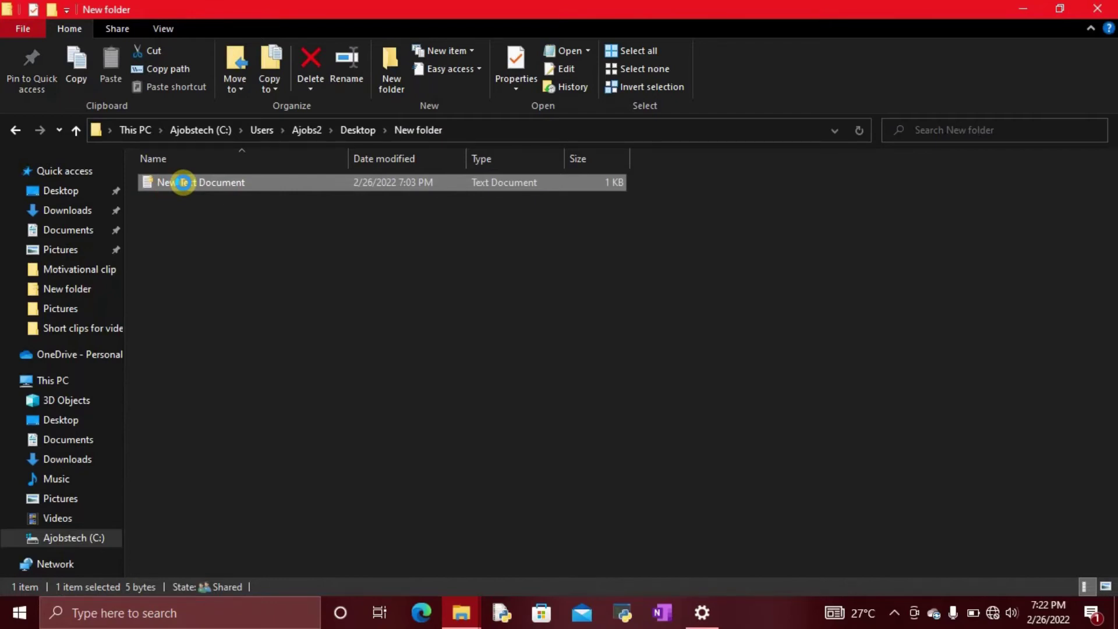
double_click(184, 183)
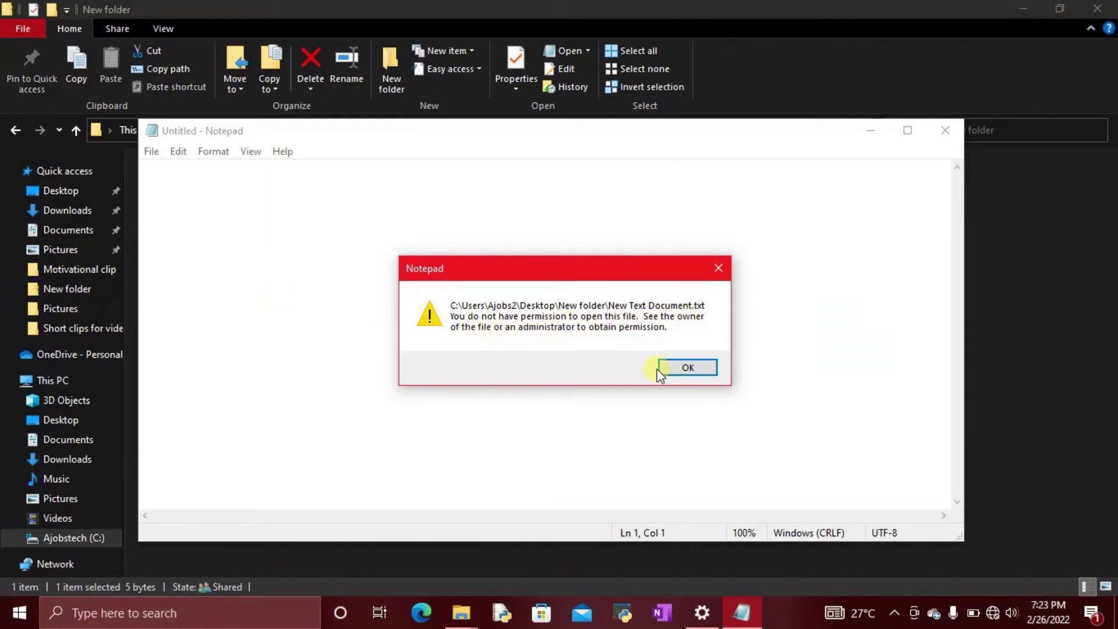
left_click(674, 369)
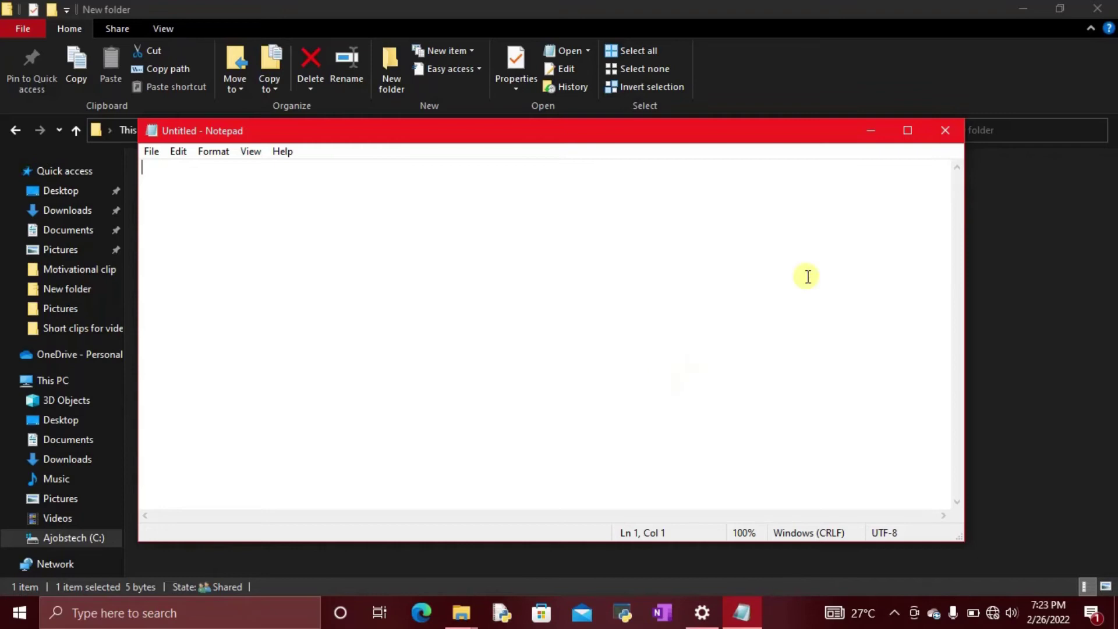
left_click(944, 130)
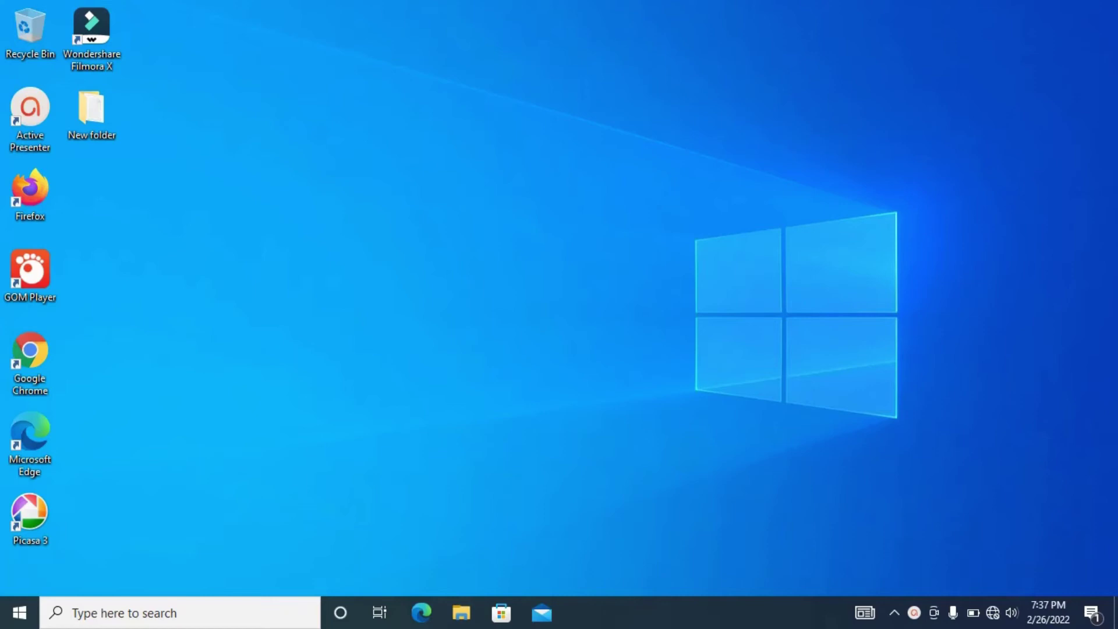
Step: On the original account, open New Text Document, select its 12345 text, and close it
double_click(92, 125)
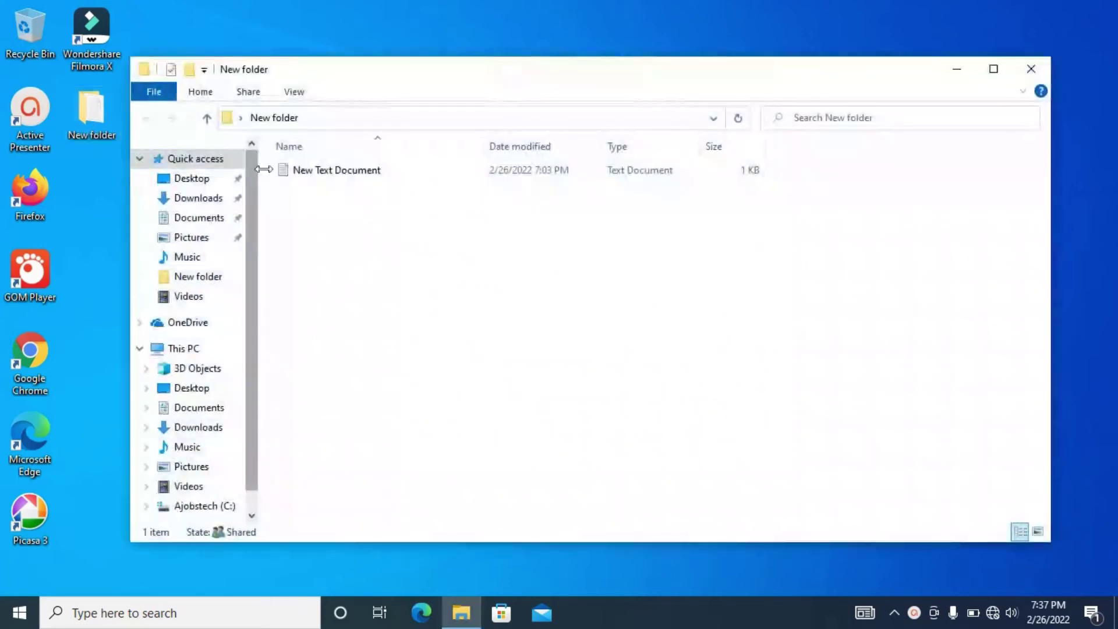
double_click(316, 172)
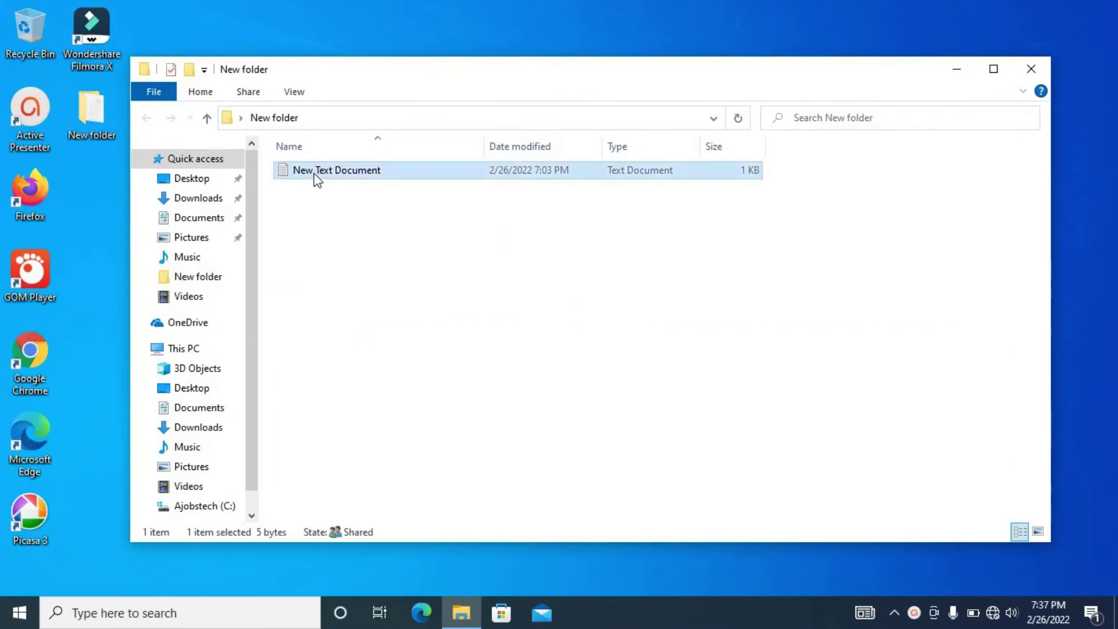
left_click_drag(152, 97, 101, 104)
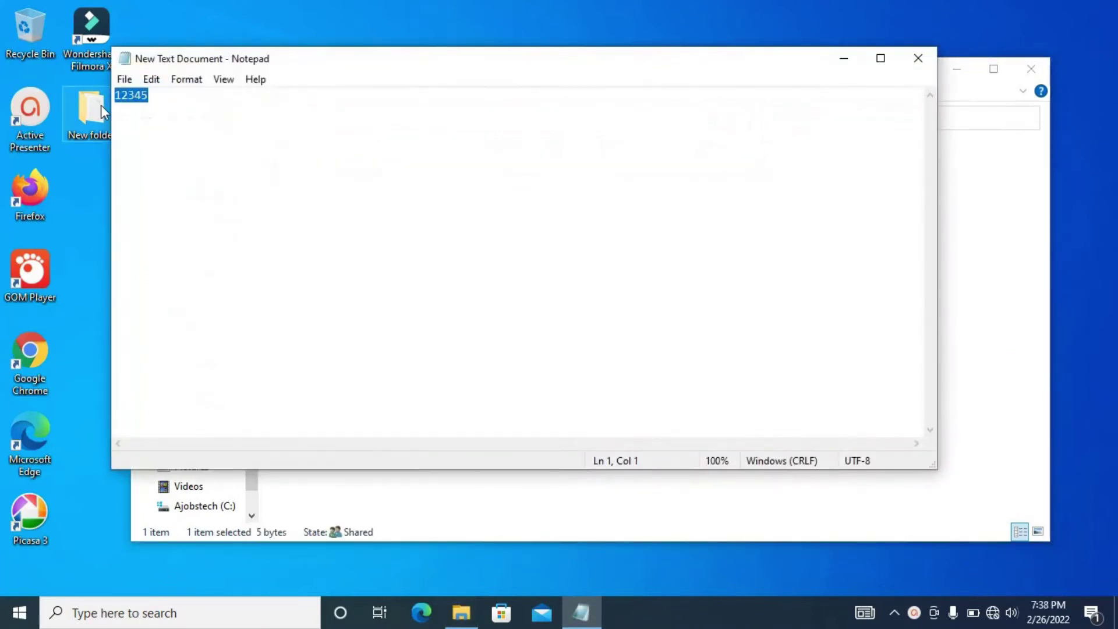
left_click(167, 108)
left_click_drag(168, 107, 102, 105)
left_click(919, 63)
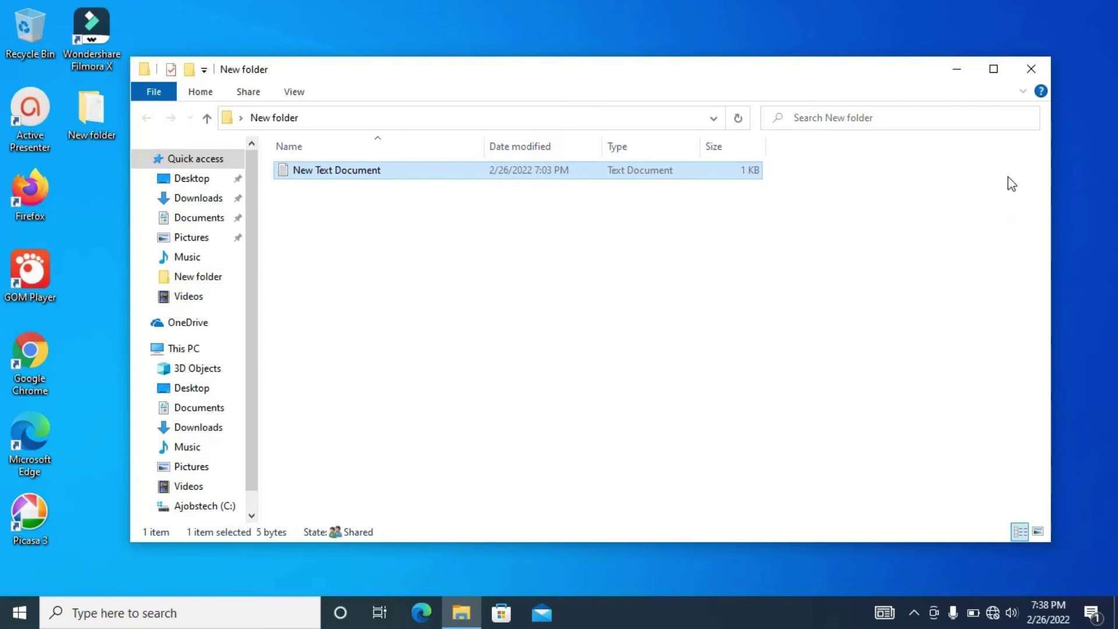
Step: Zip New folder with Send to > Compressed (zipped) folder, keeping the name New folder
left_click(1032, 68)
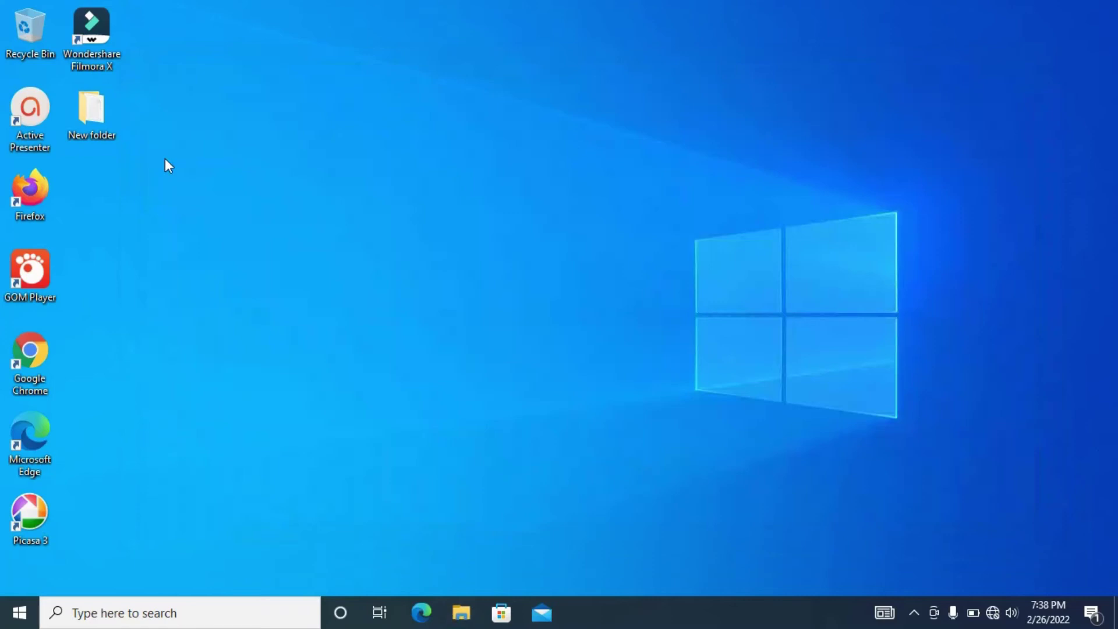
right_click(75, 110)
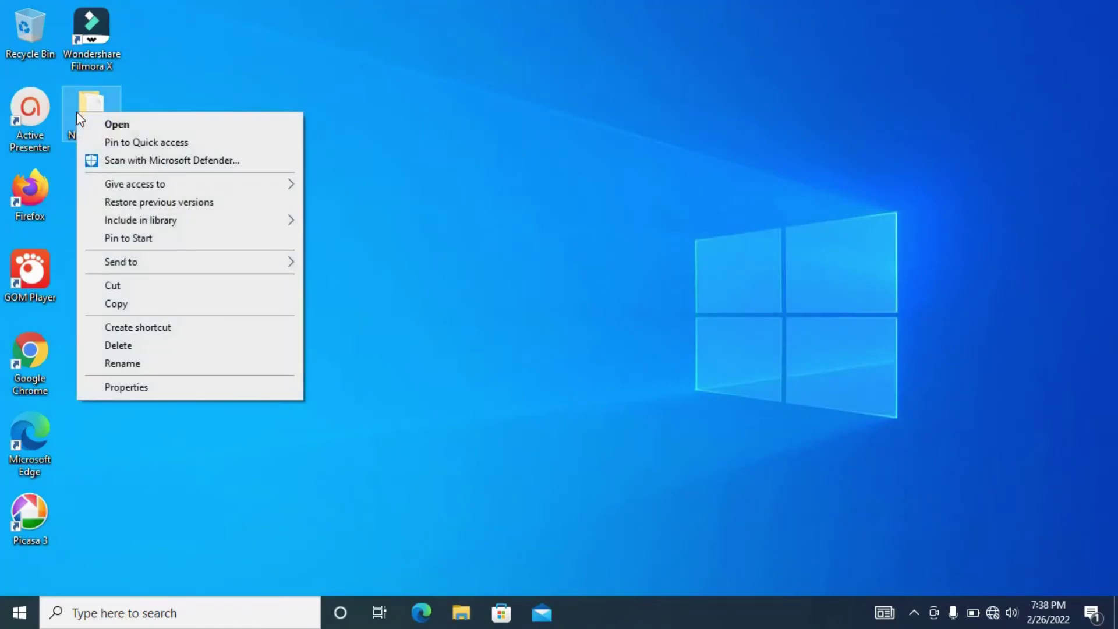
mouse_move(239, 267)
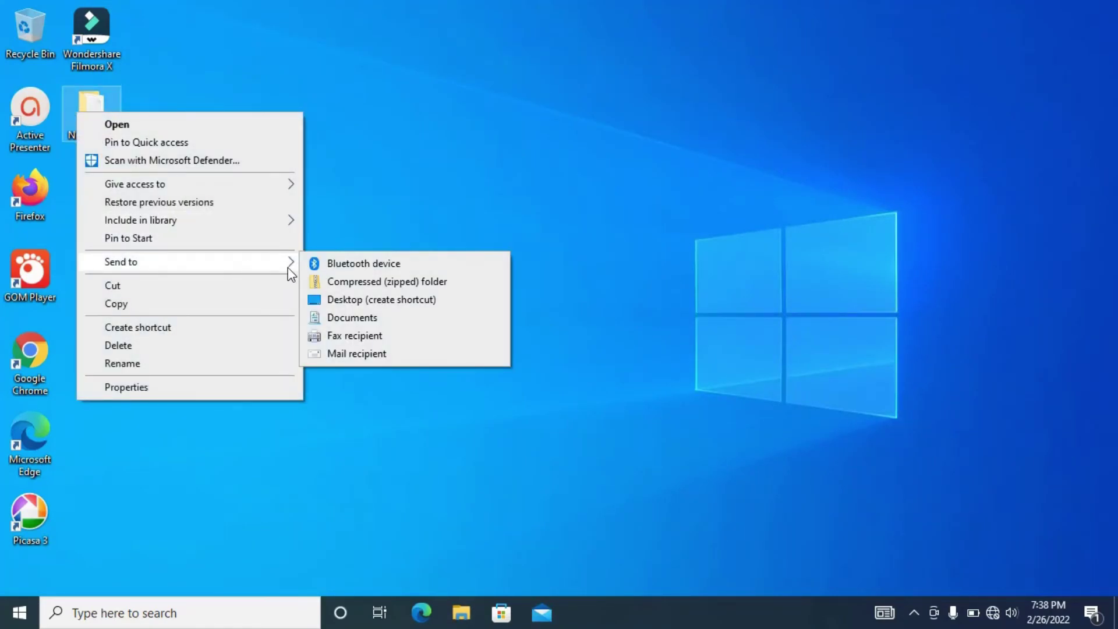
left_click(355, 283)
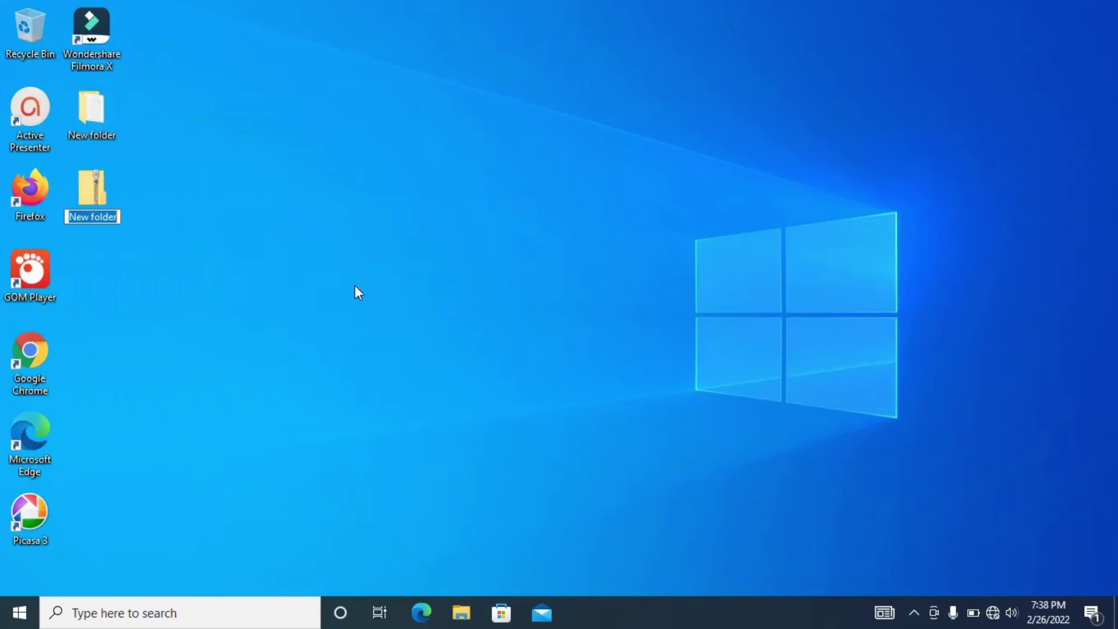
key("Return")
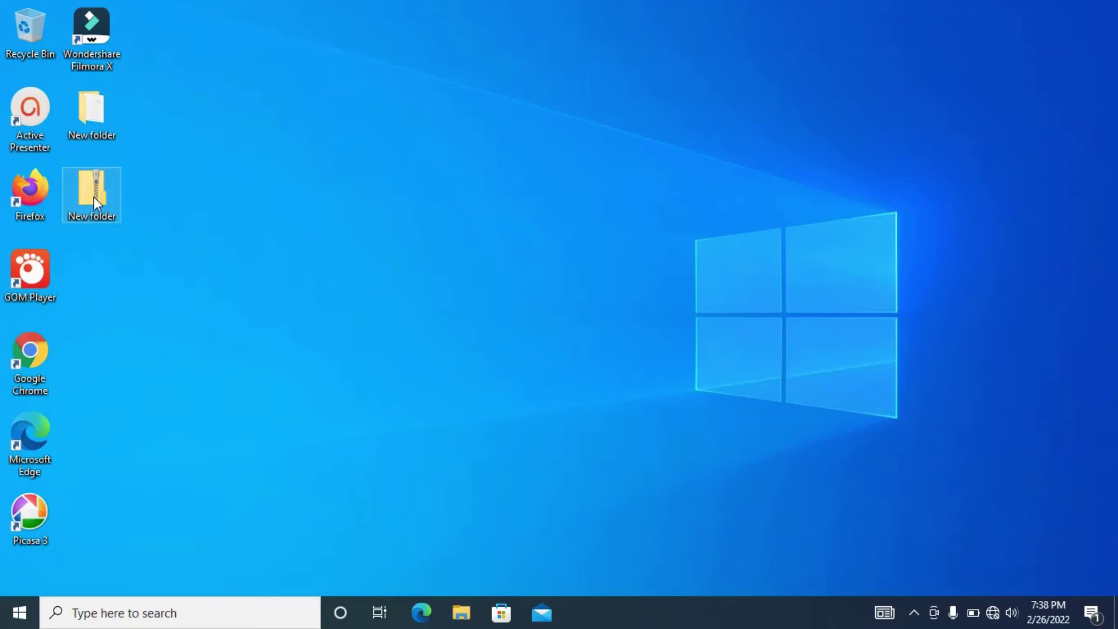
mouse_move(89, 197)
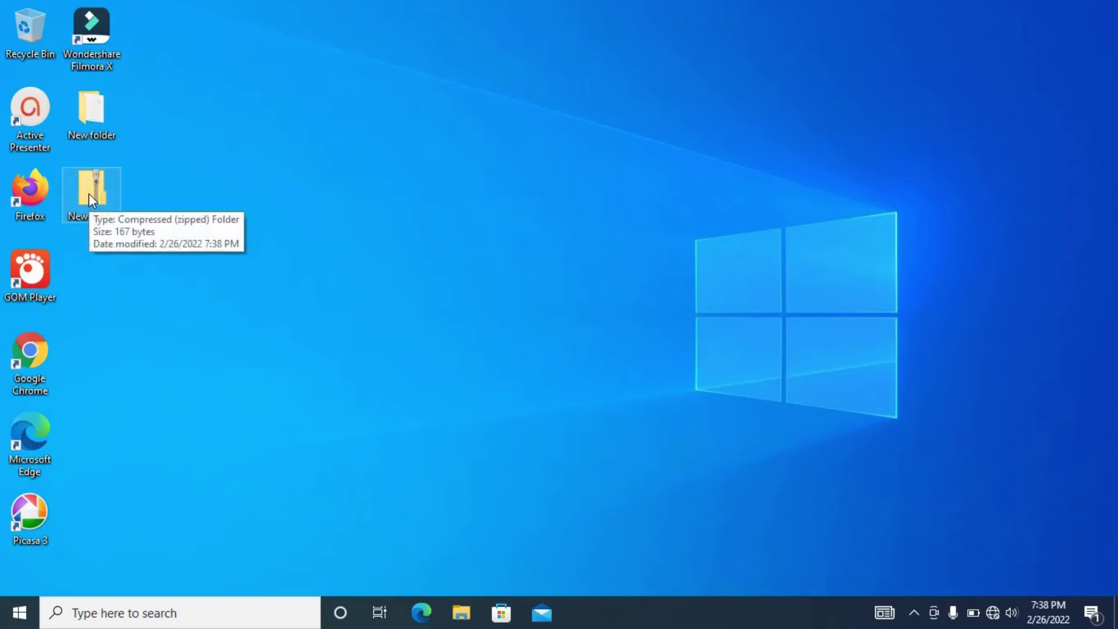
double_click(89, 197)
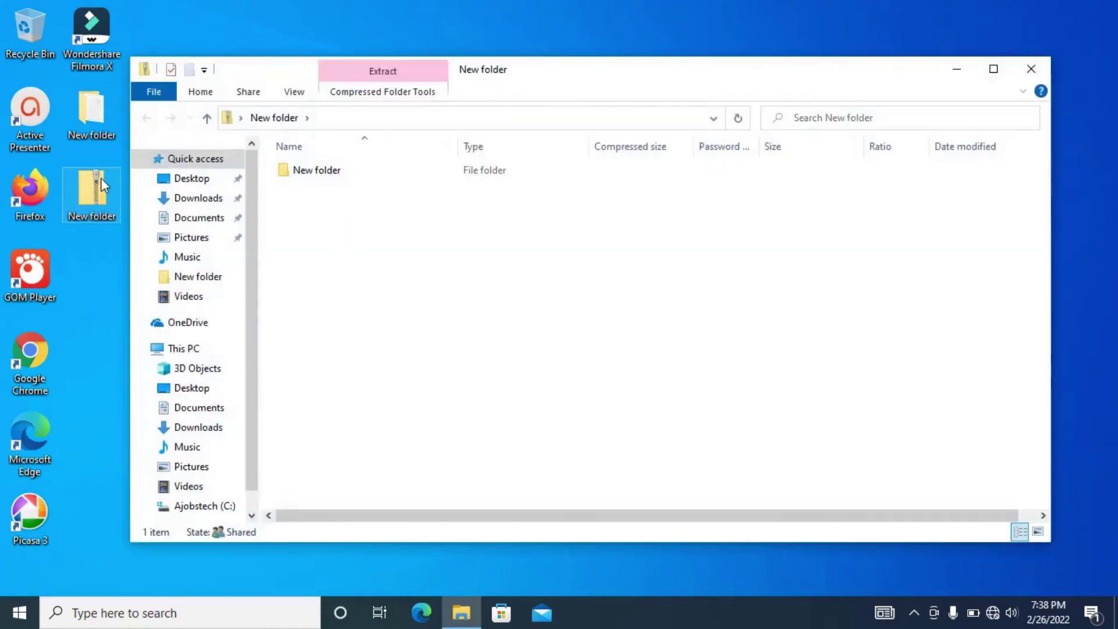
double_click(295, 174)
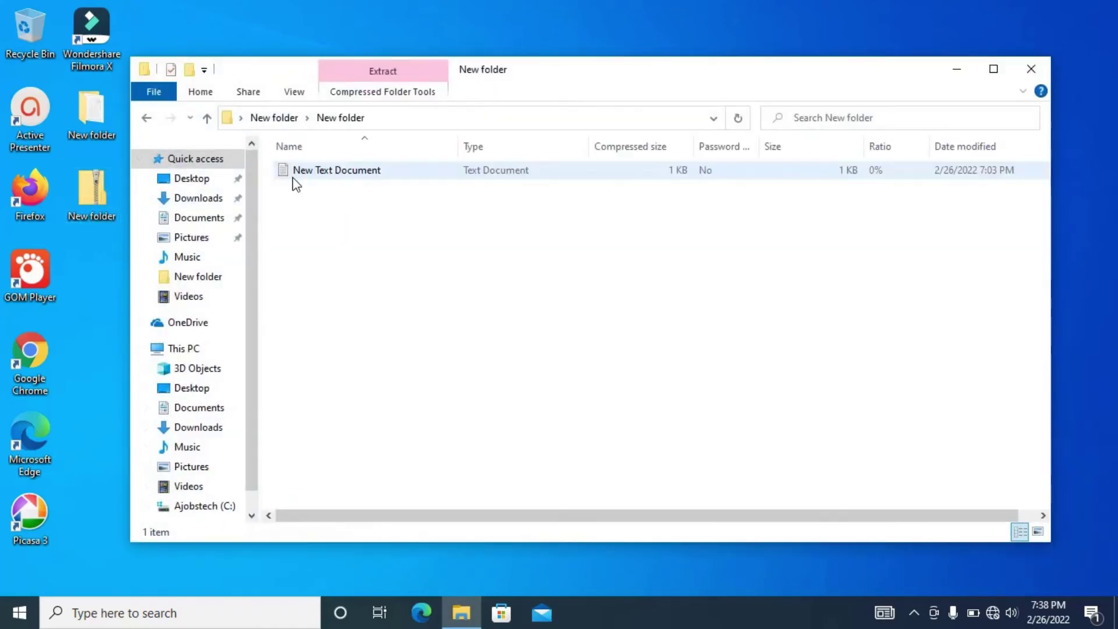
left_click(338, 177)
double_click(336, 175)
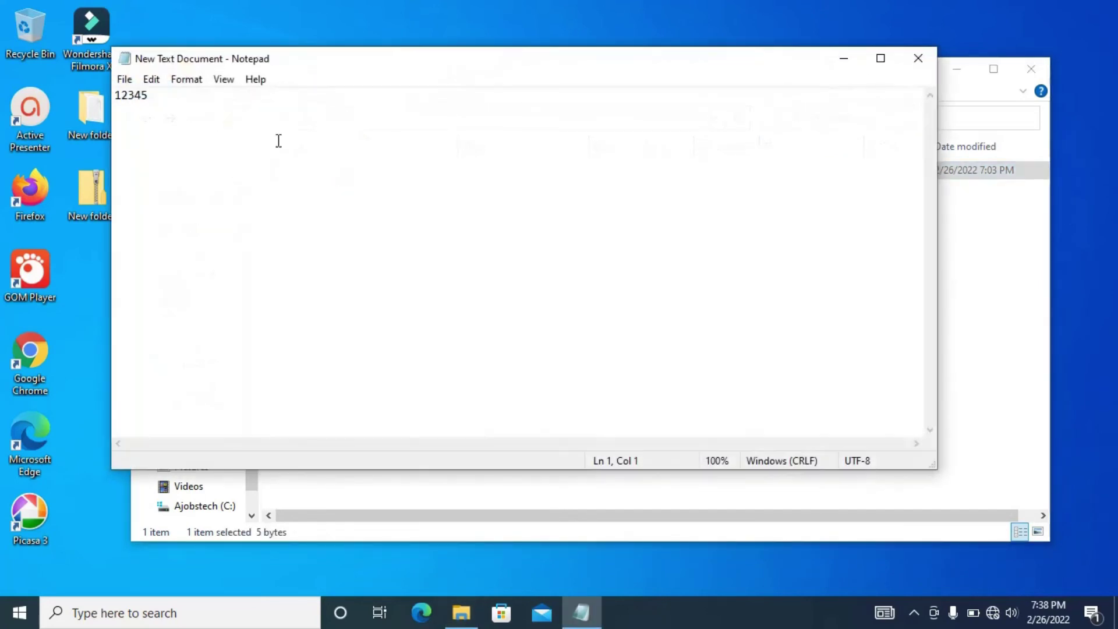
left_click_drag(278, 140, 102, 100)
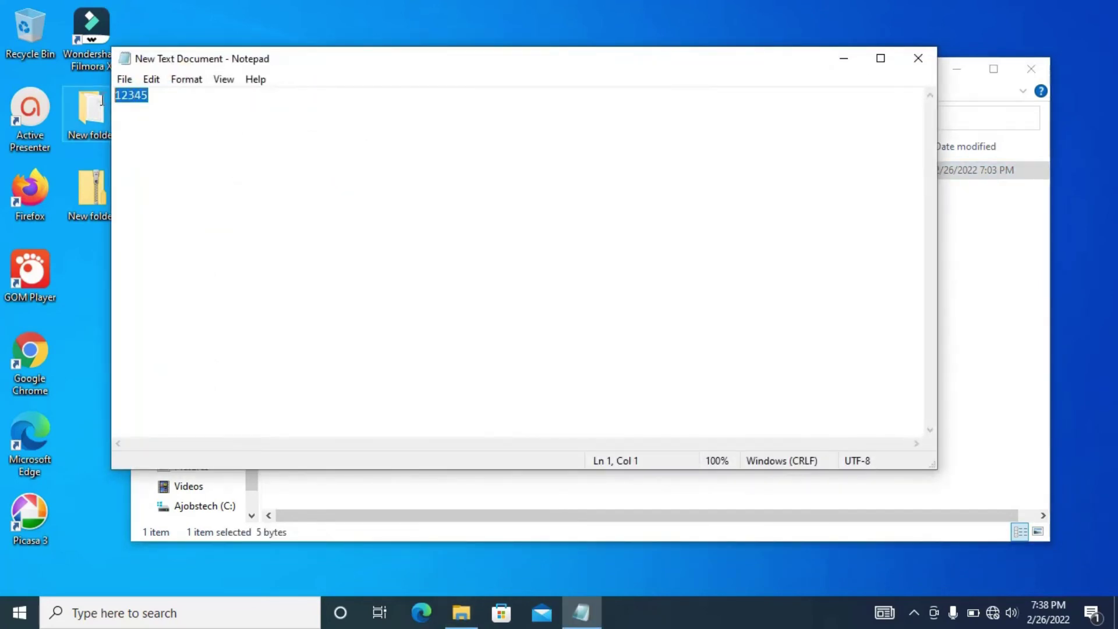
left_click(918, 59)
left_click(1031, 69)
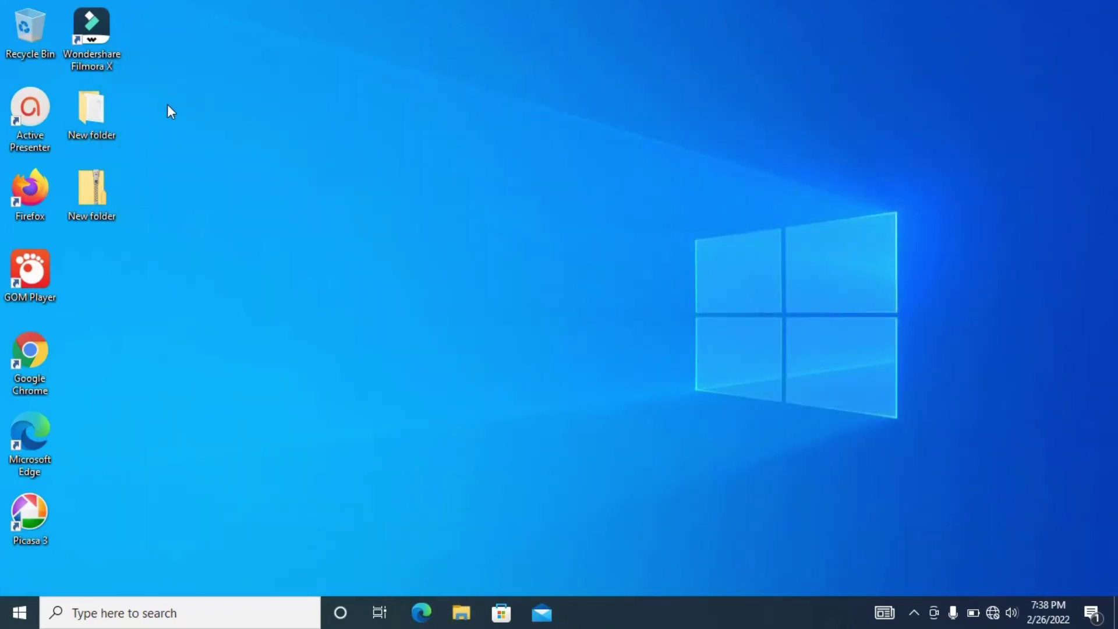
mouse_move(79, 112)
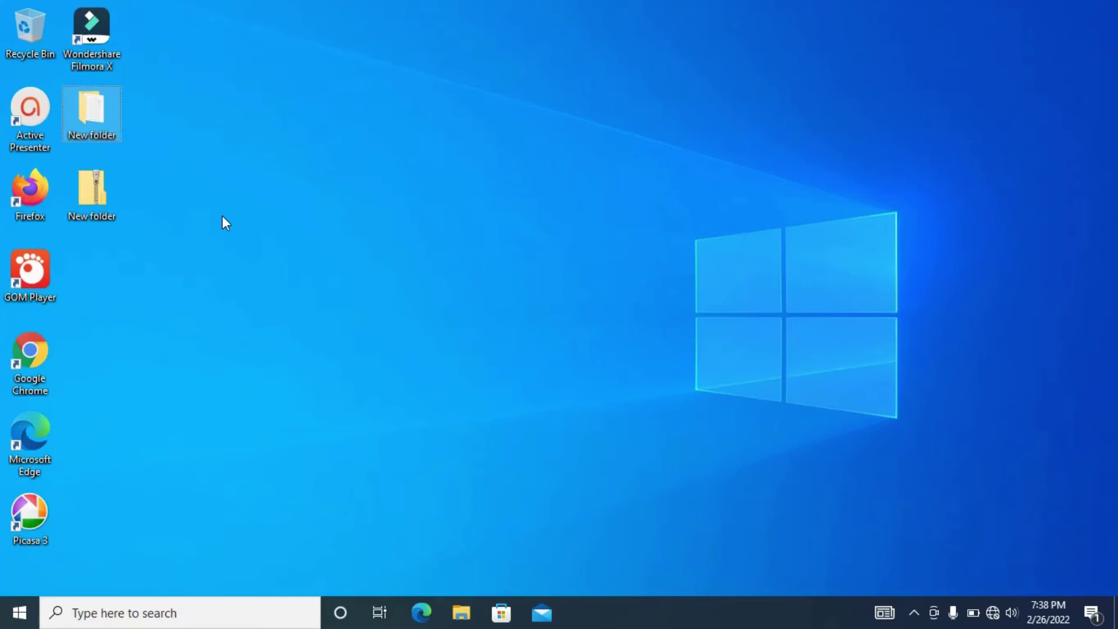
Step: Permanently delete the original New folder and move the zip into its desktop slot
key("shift+Delete")
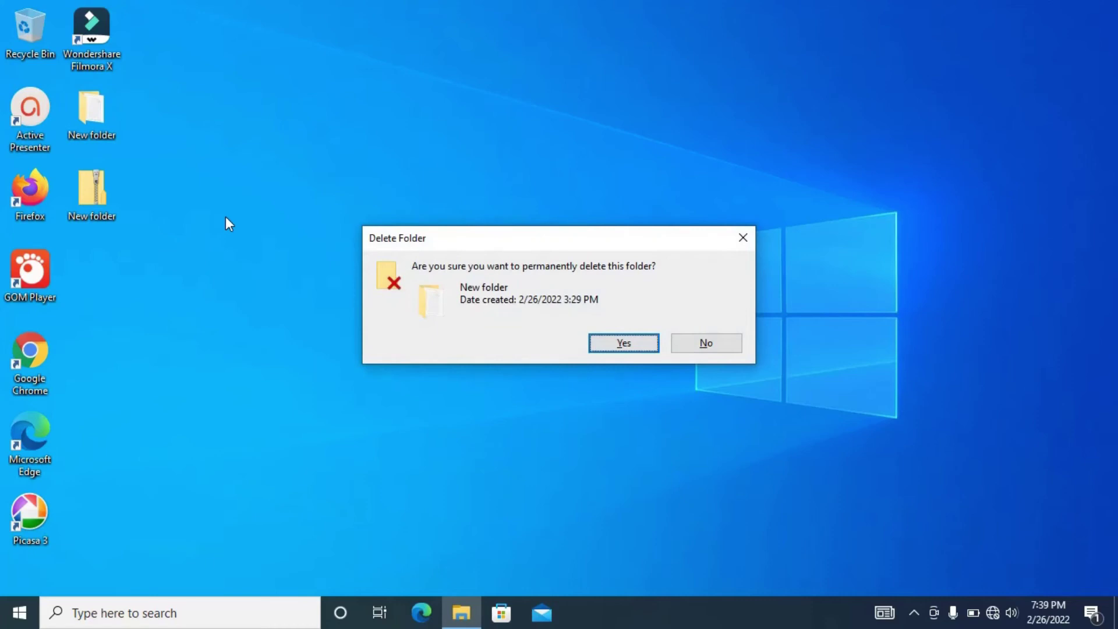
left_click(621, 344)
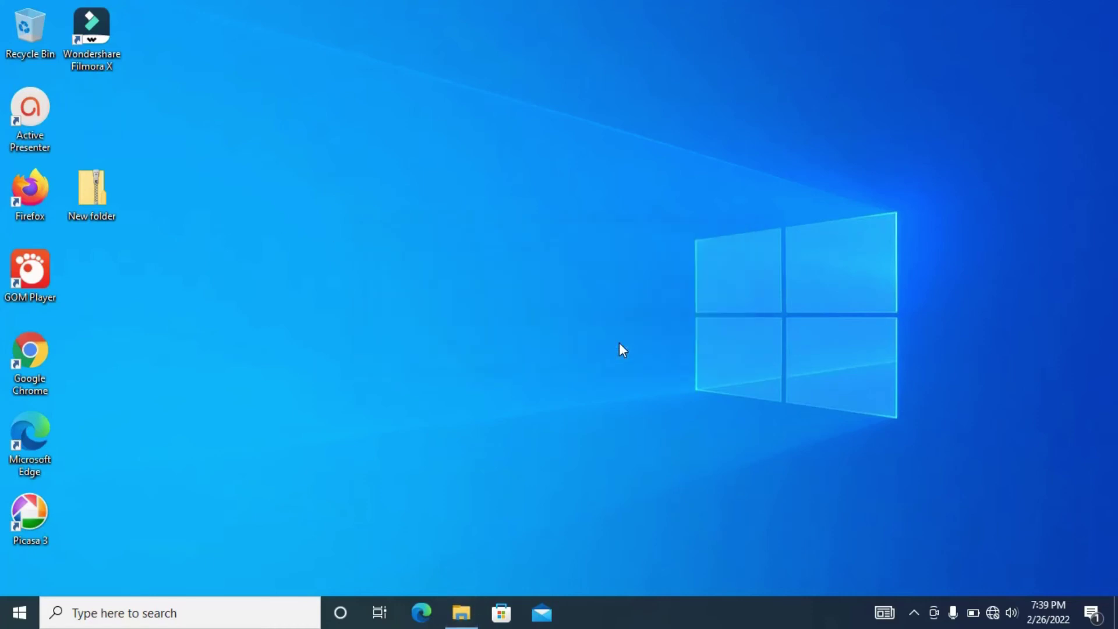
left_click_drag(115, 198, 105, 100)
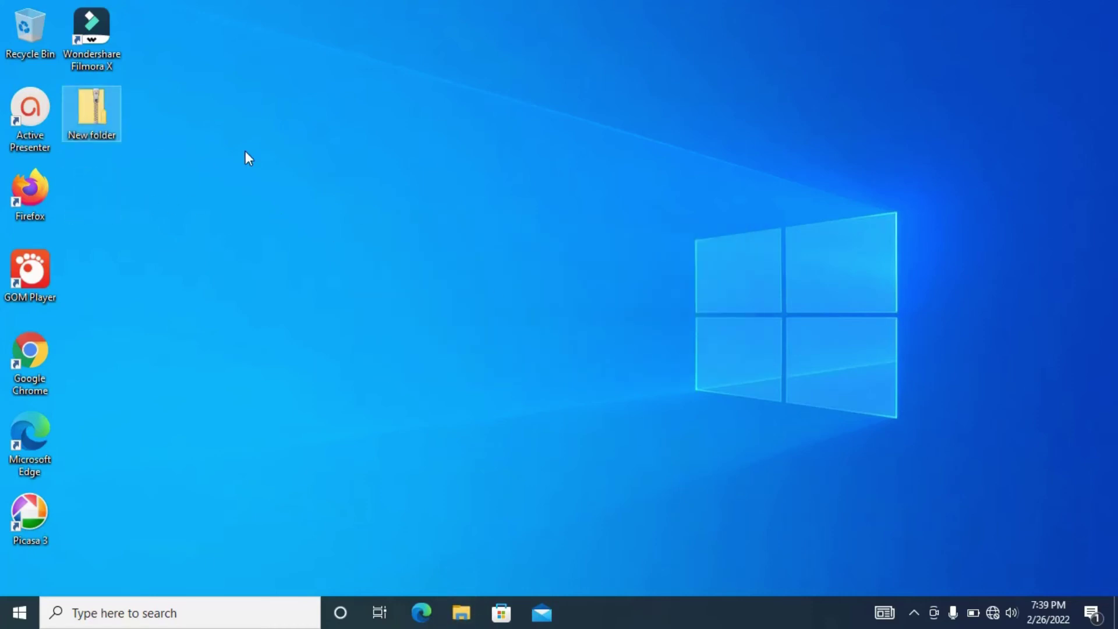
Step: Turn on Encrypt contents for the zipped New folder and its parent folder via Properties > Advanced
right_click(96, 116)
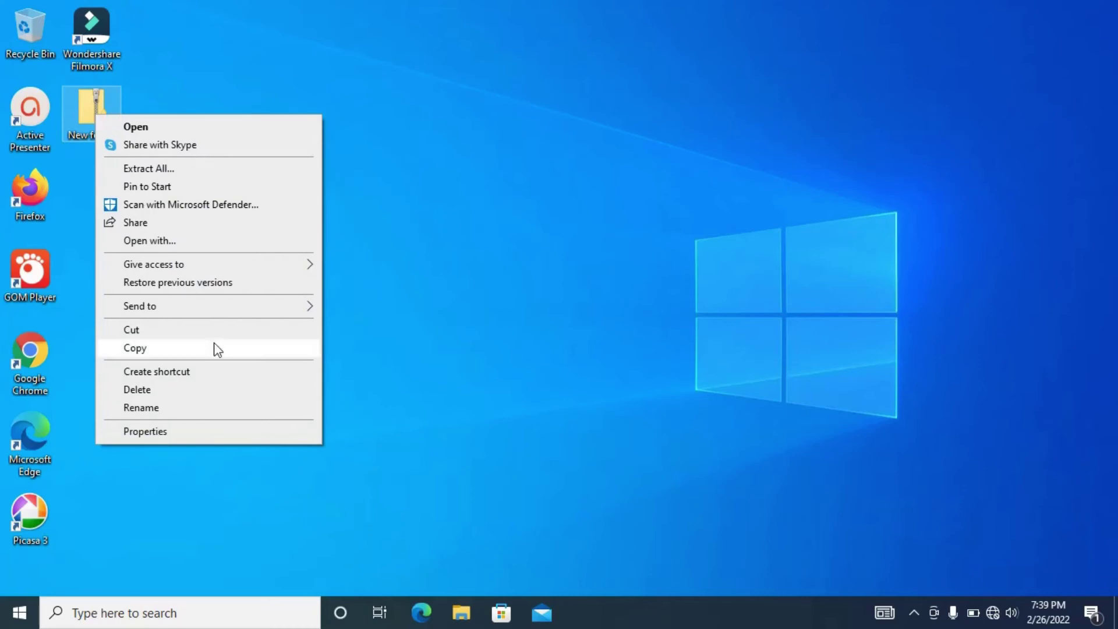
left_click(180, 433)
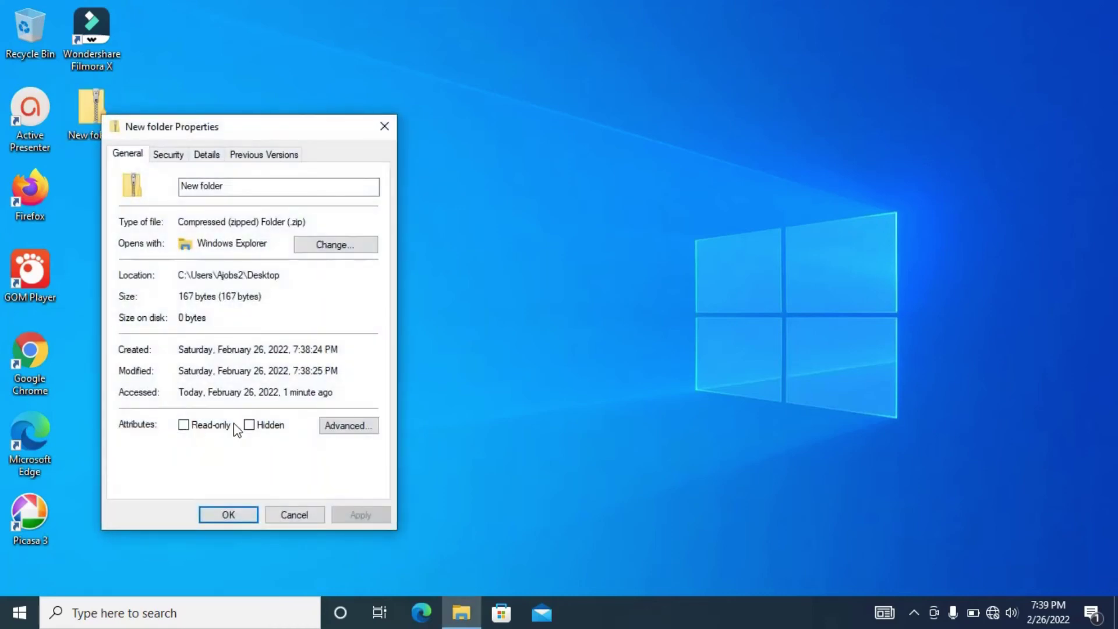
left_click(344, 433)
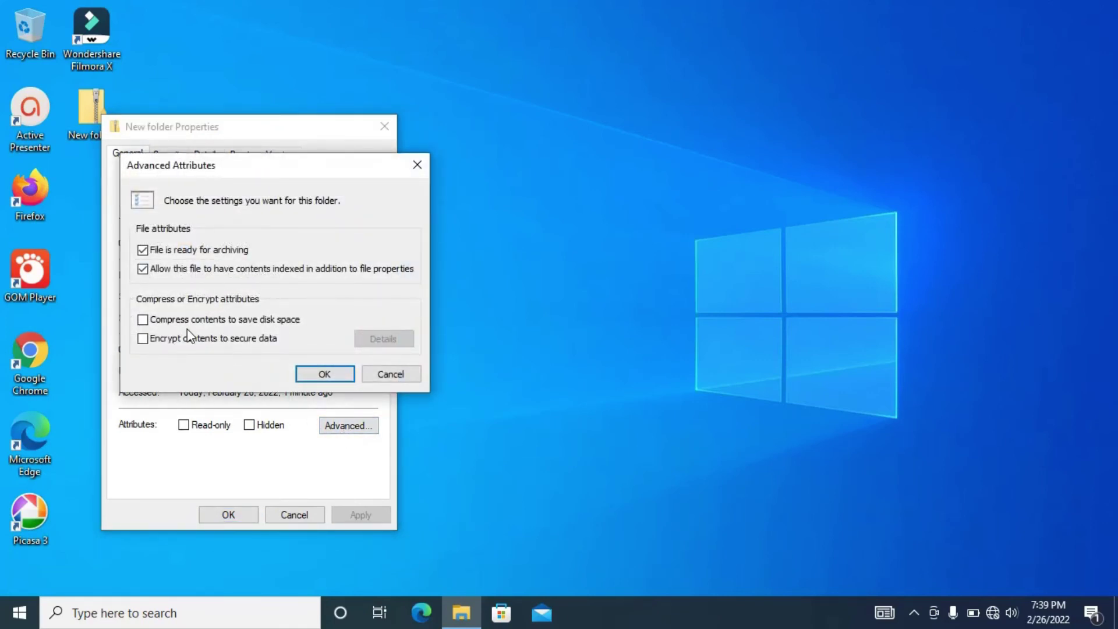
left_click(143, 338)
left_click(342, 376)
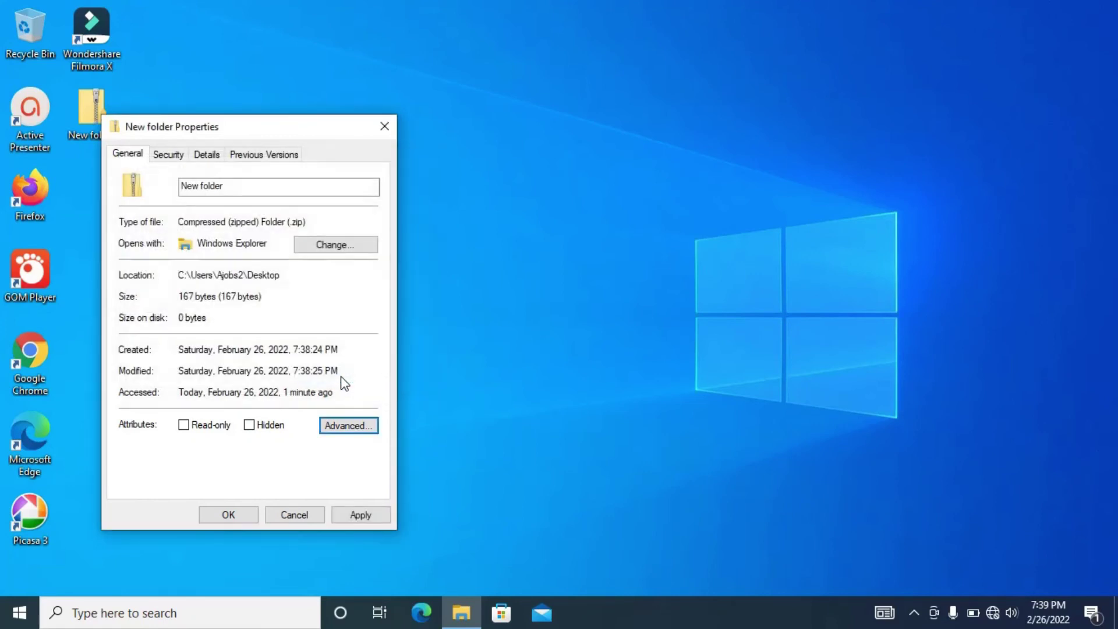
left_click(351, 515)
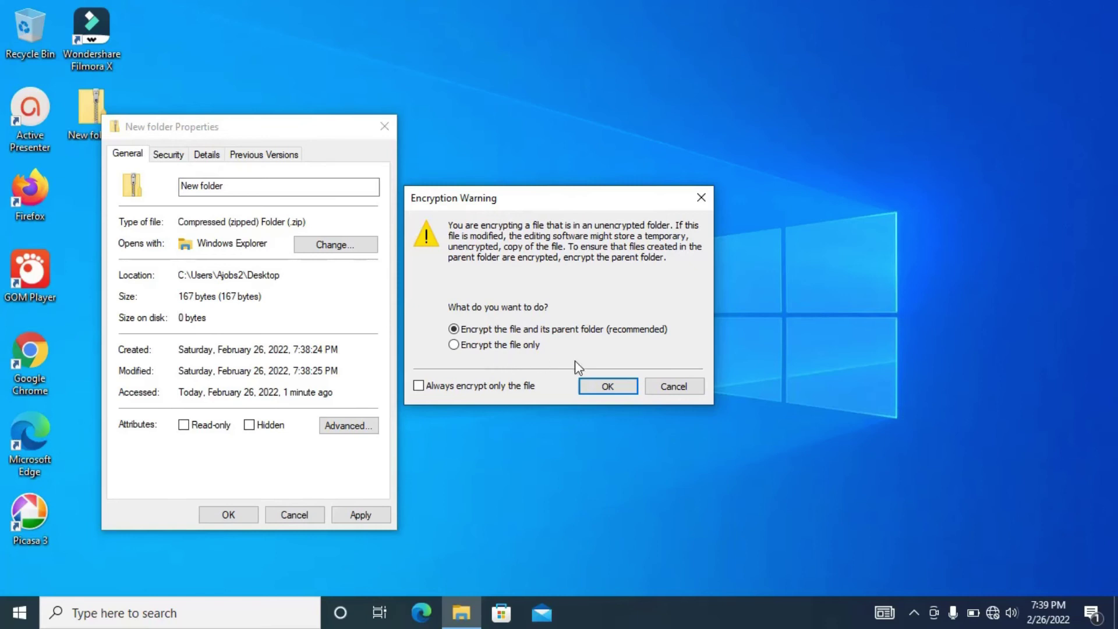
left_click(599, 389)
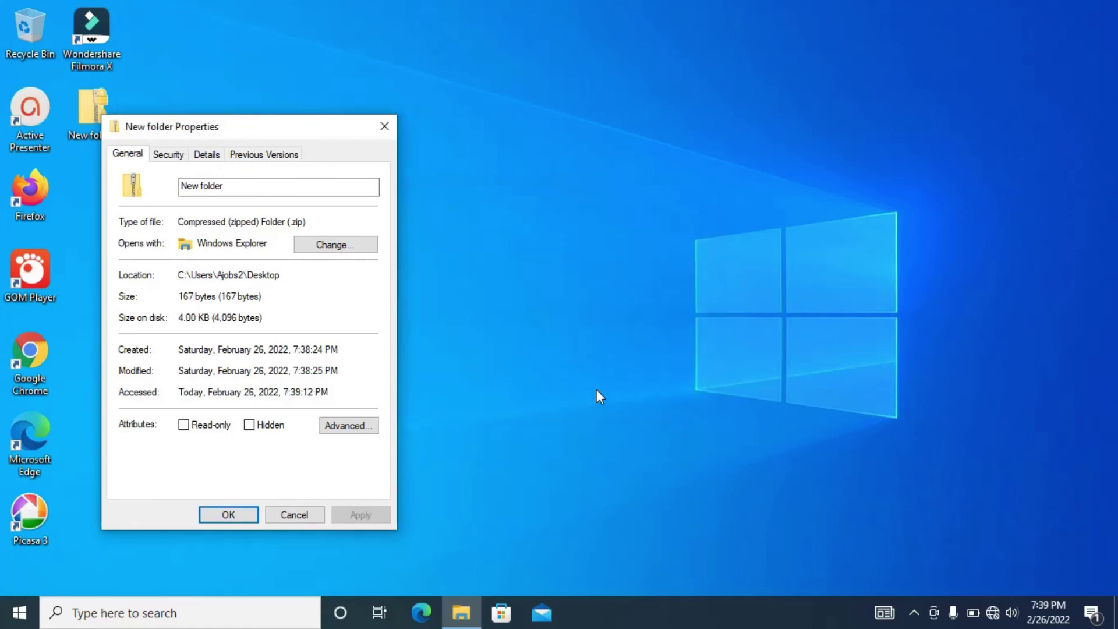
left_click(208, 516)
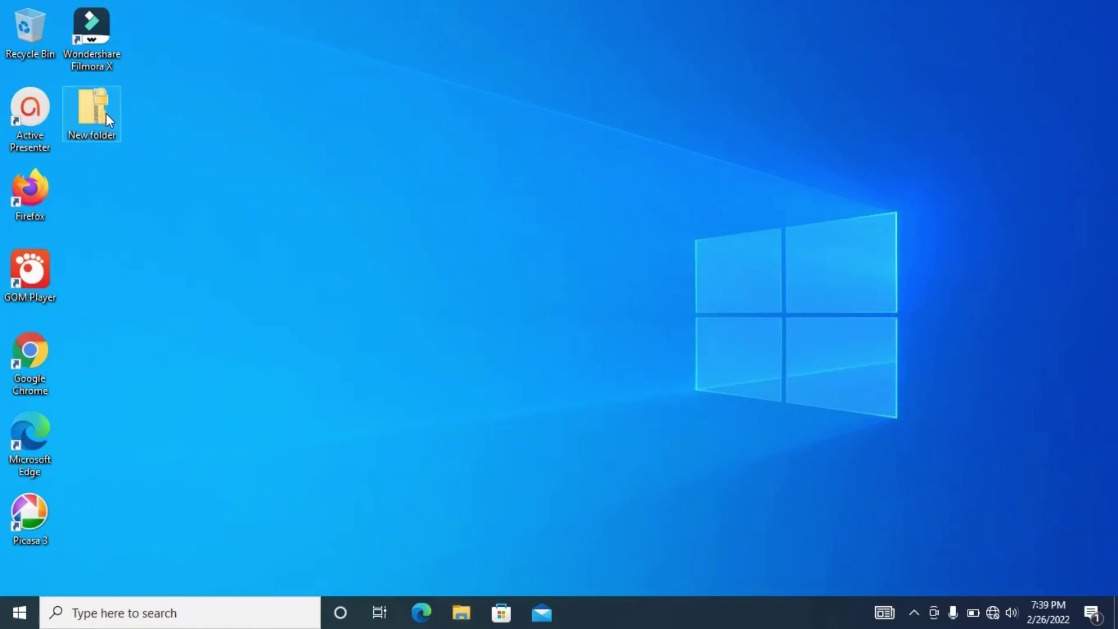
Step: Refresh the desktop from its right-click menu
right_click(145, 175)
left_click(177, 219)
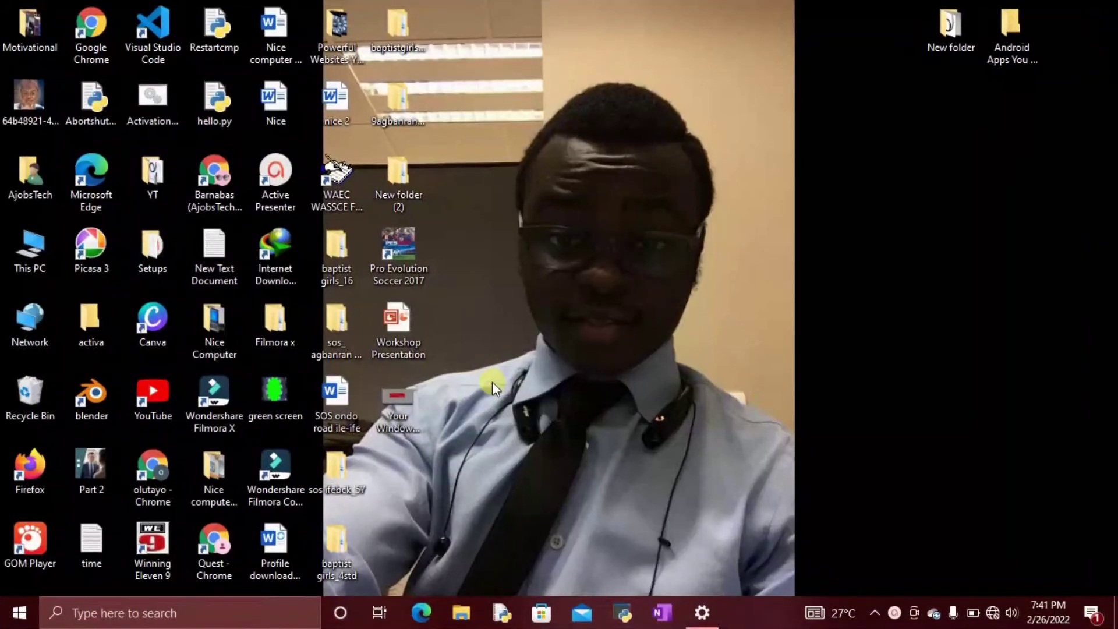
Step: Maximize This PC and browse to C:\Users, the first user's folder, then Desktop
double_click(47, 258)
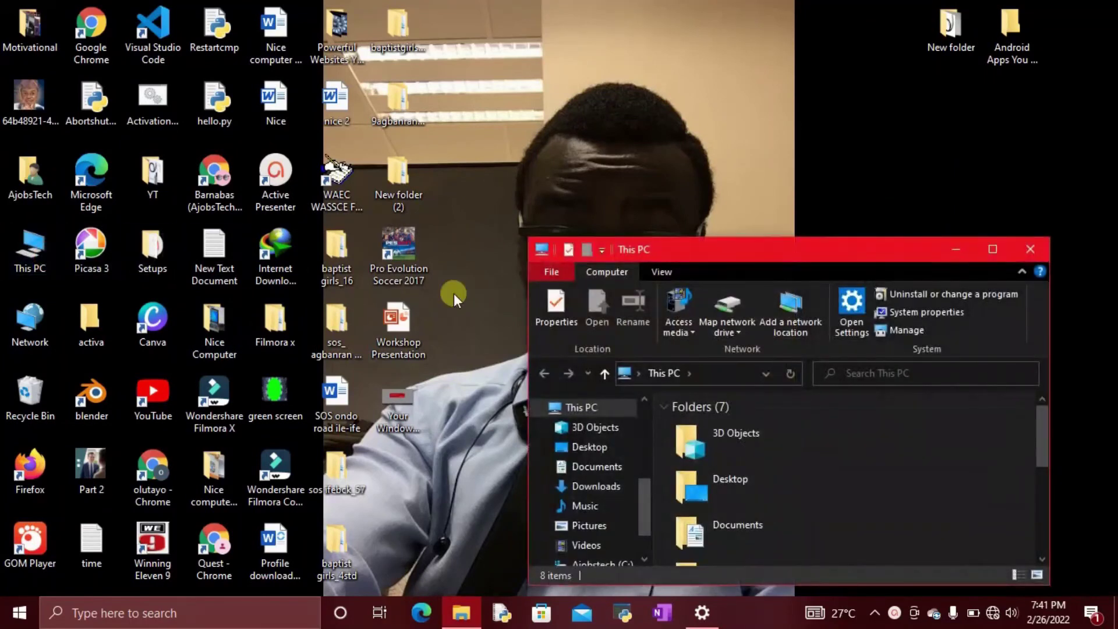
left_click(984, 247)
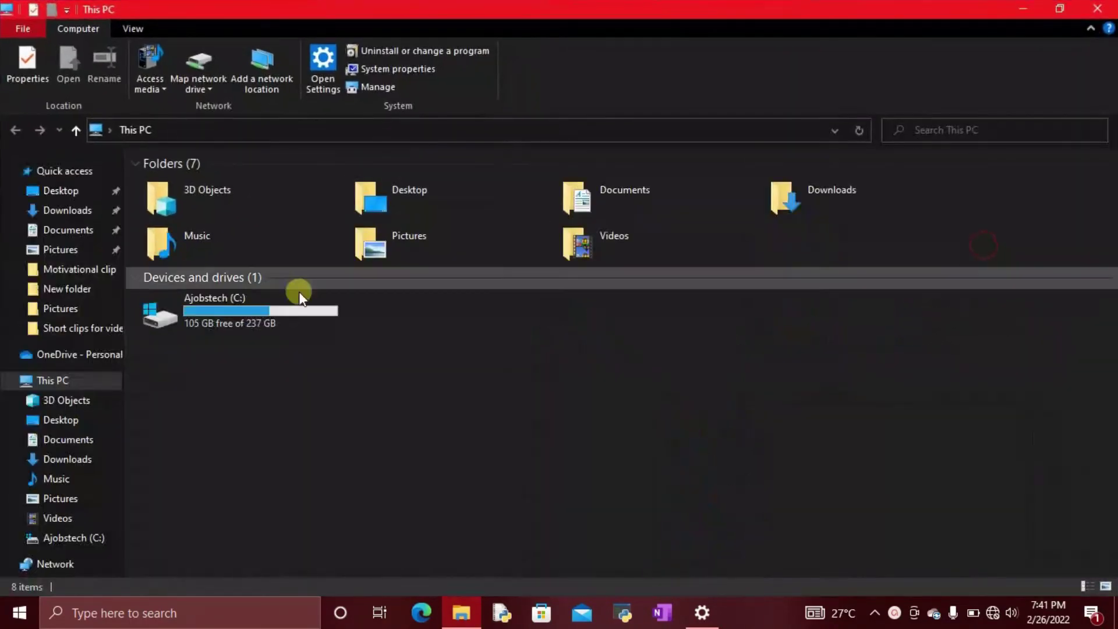
double_click(254, 313)
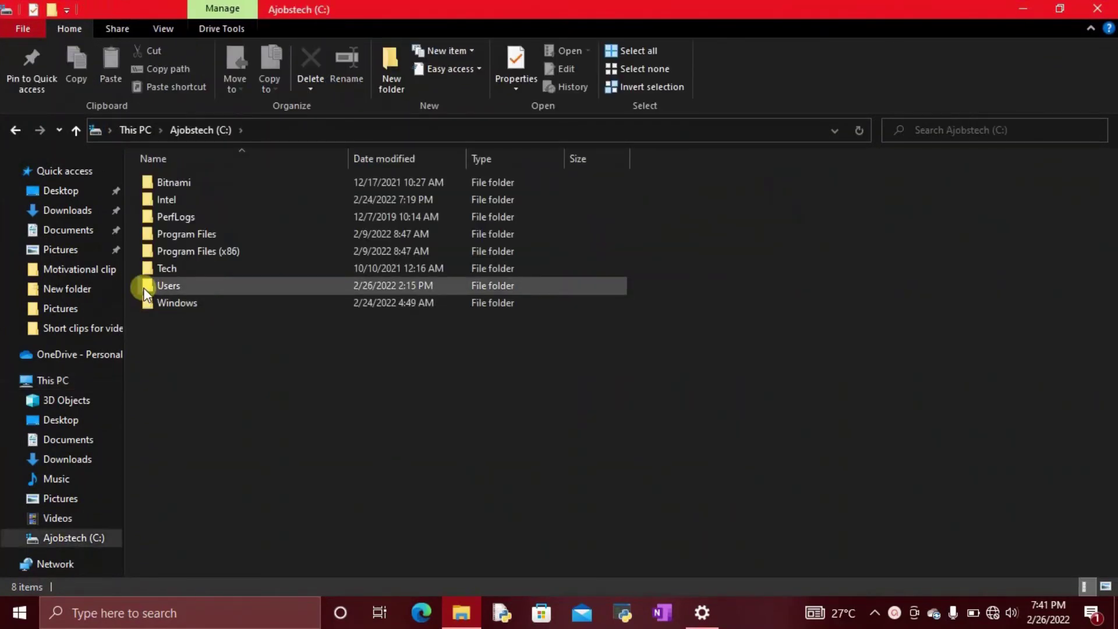
double_click(146, 288)
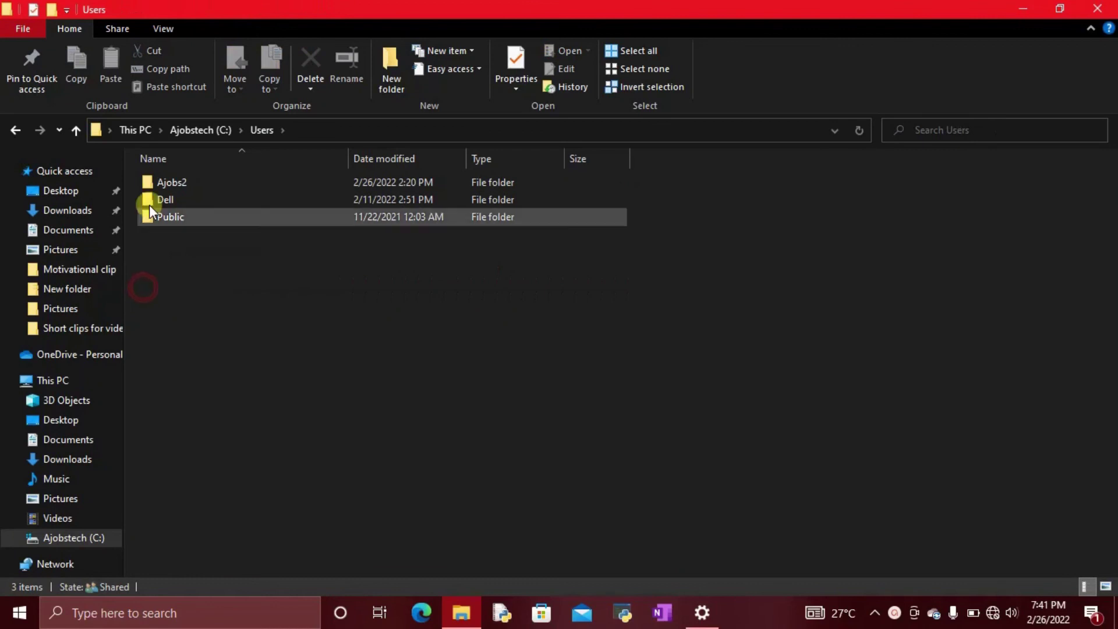
double_click(165, 183)
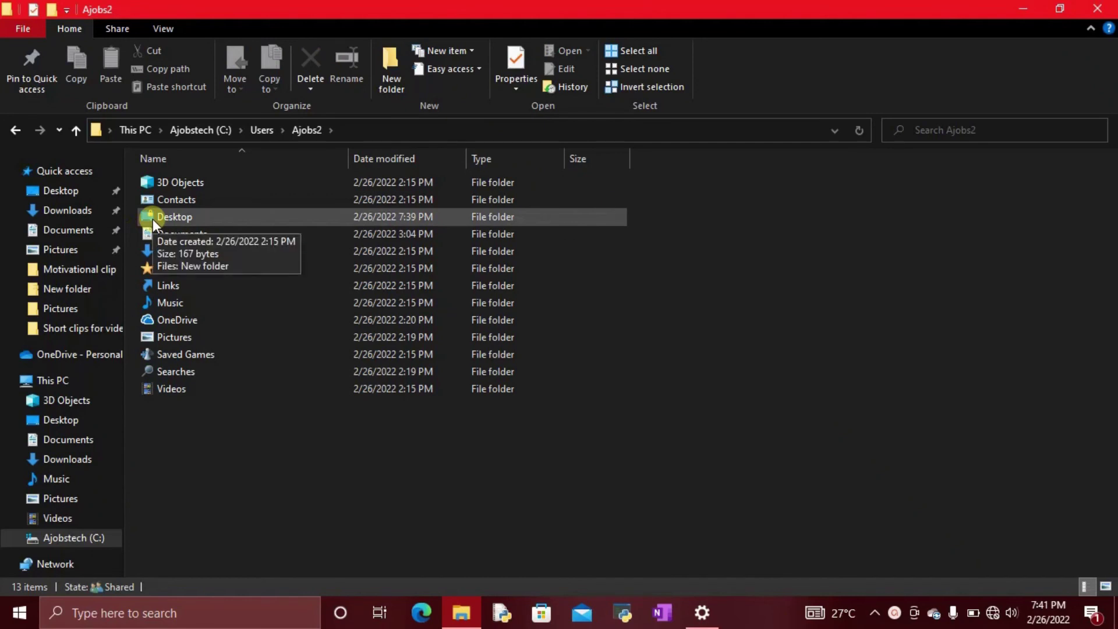
double_click(153, 219)
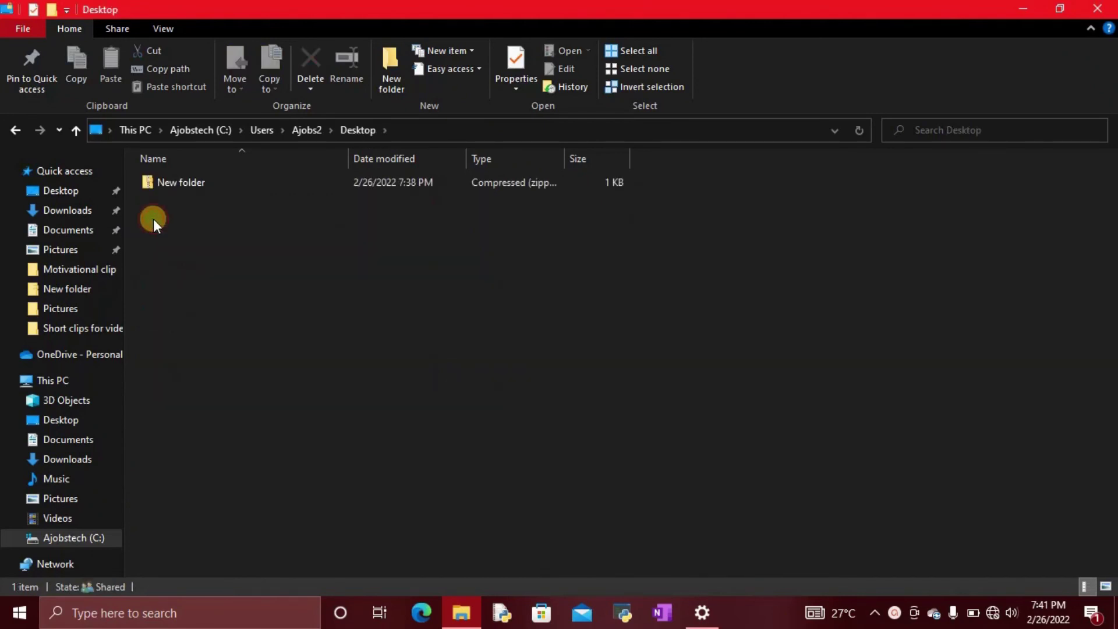
double_click(175, 184)
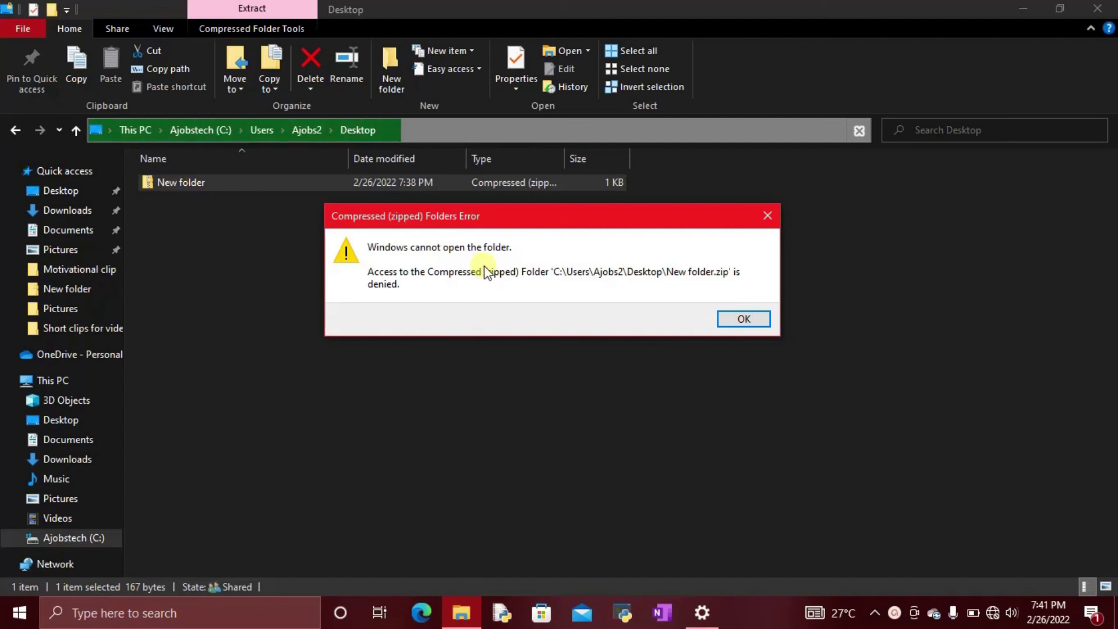
left_click(737, 321)
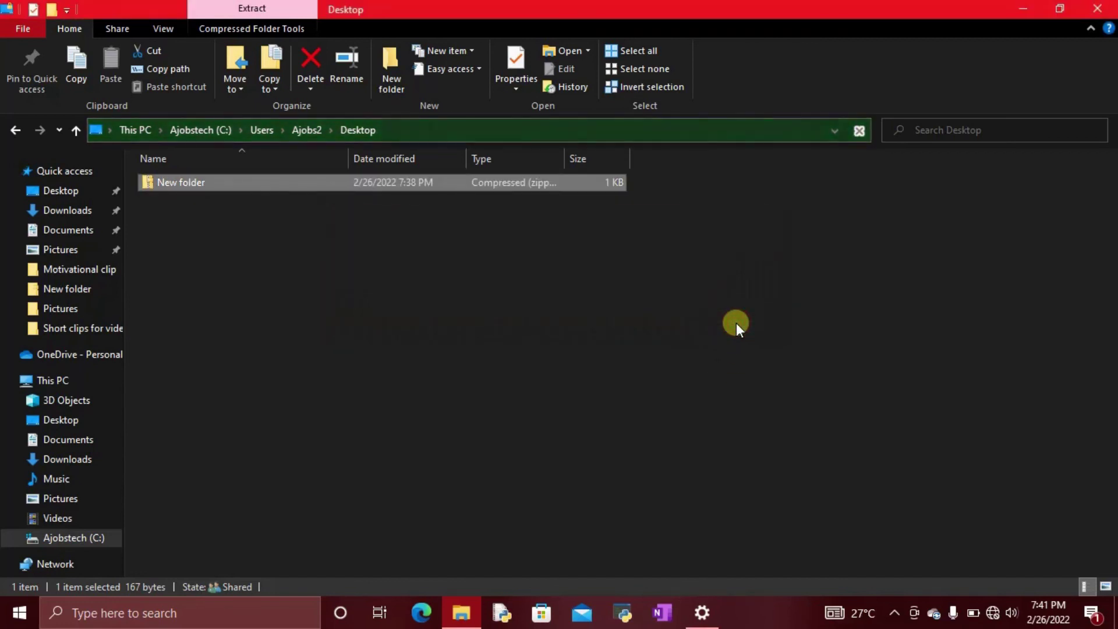